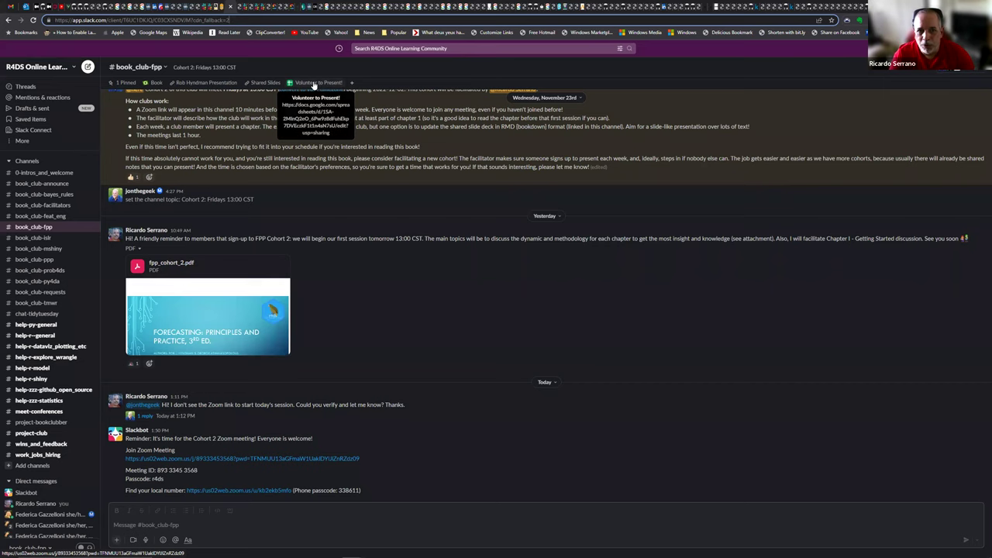
Step: Open the FPP Cohort 2 Volunteers sheet from the channel's 'Volunteer to Present!' bookmark
left_click(313, 83)
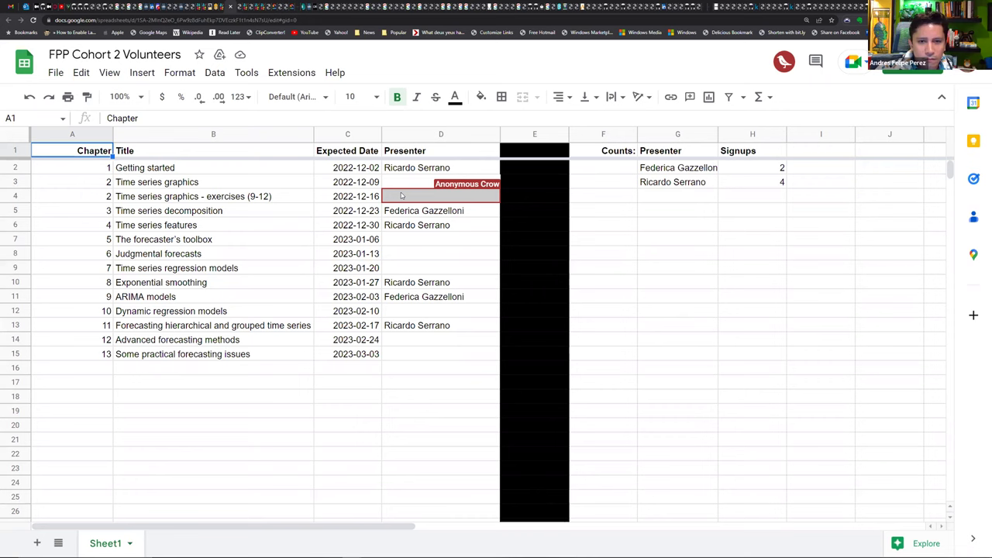
Step: Enter a presenter's full name in D4 for the chapter 2 exercises row, then return to Slack
left_click(409, 200)
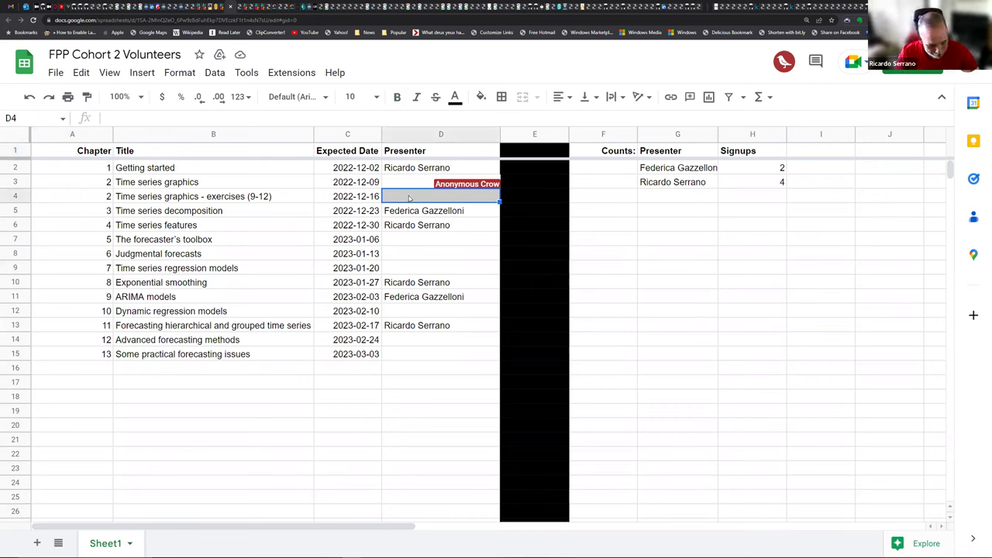
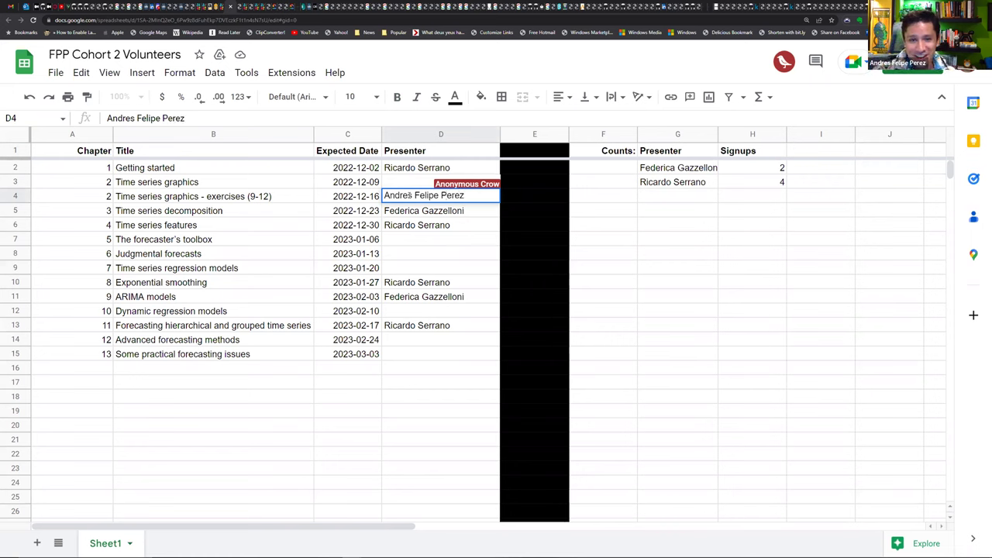
key("Return")
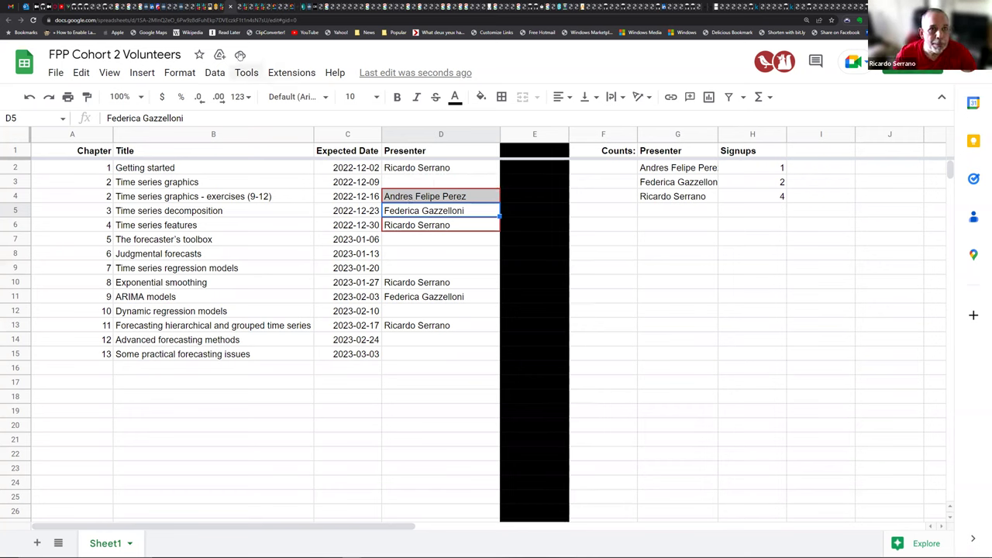
left_click(223, 7)
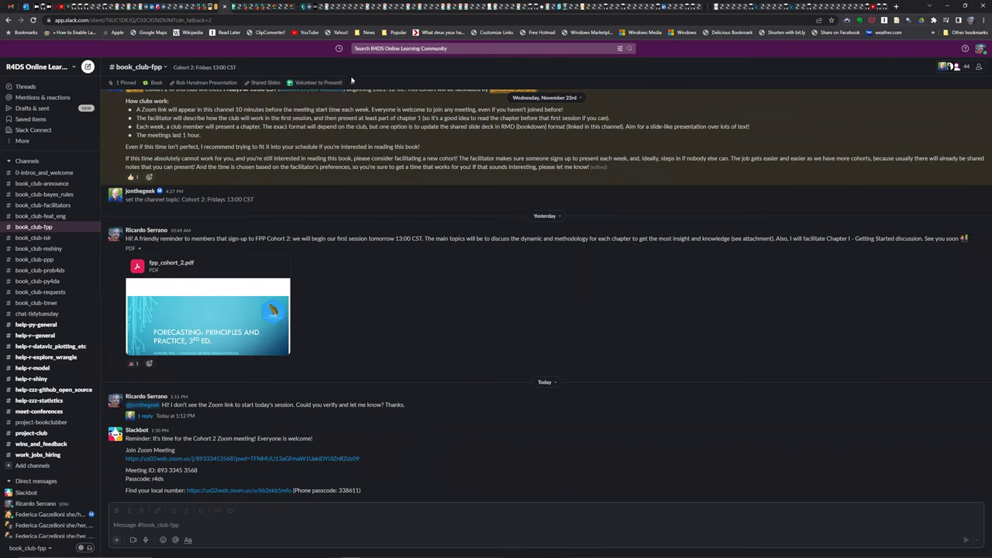
Step: Switch from Slack to the Chrome window showing Getting Started with Modeltime
key("alt+Tab")
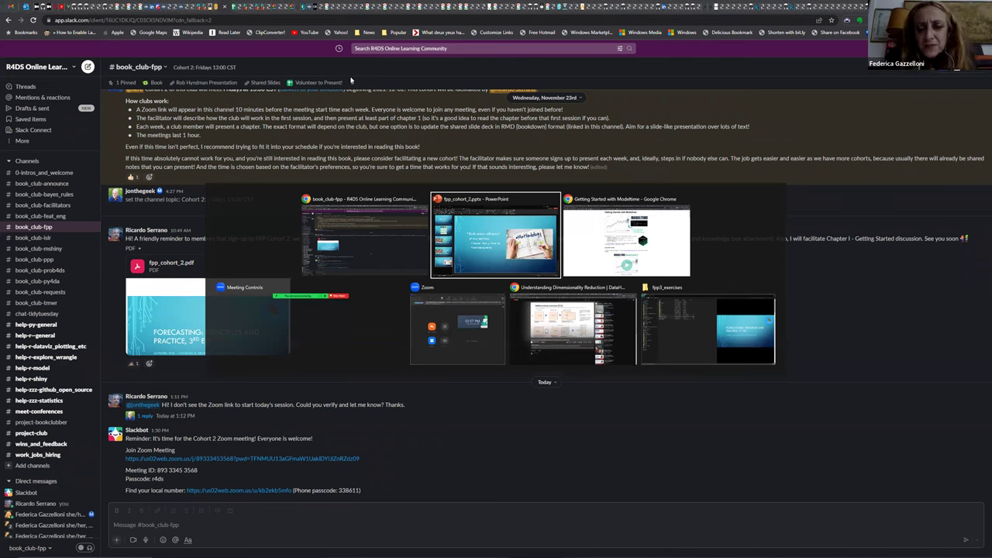
key("Tab")
key("Tab")
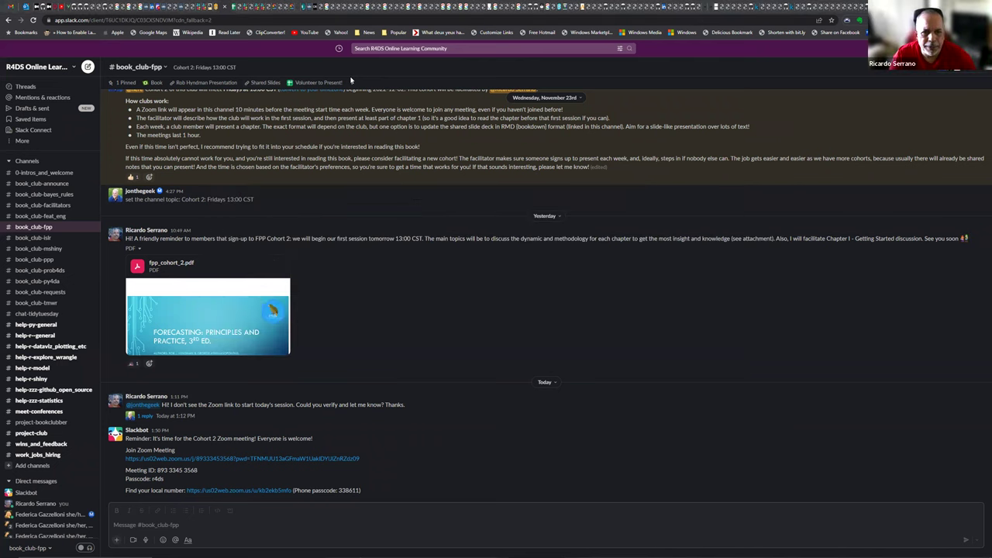
key("alt+Tab")
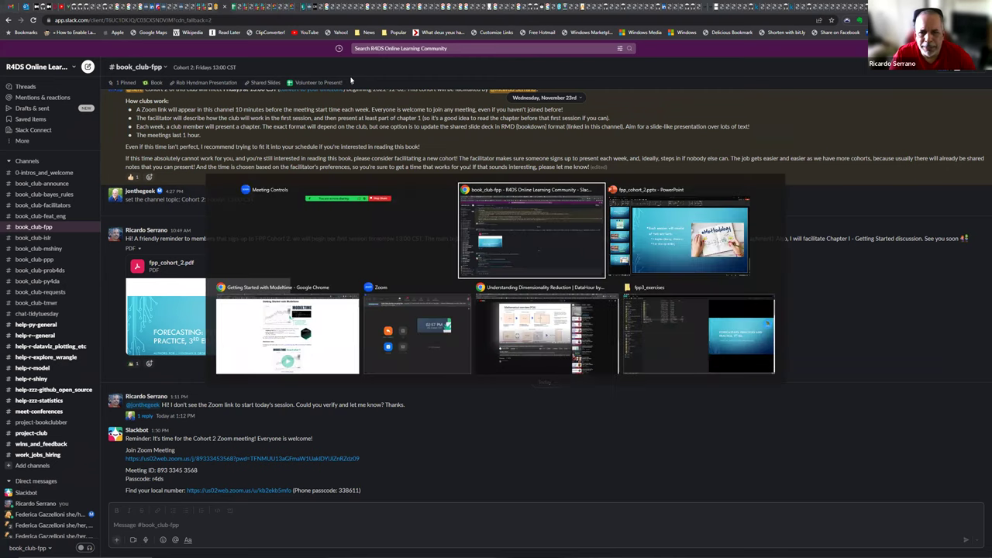
key("Tab")
key("Tab")
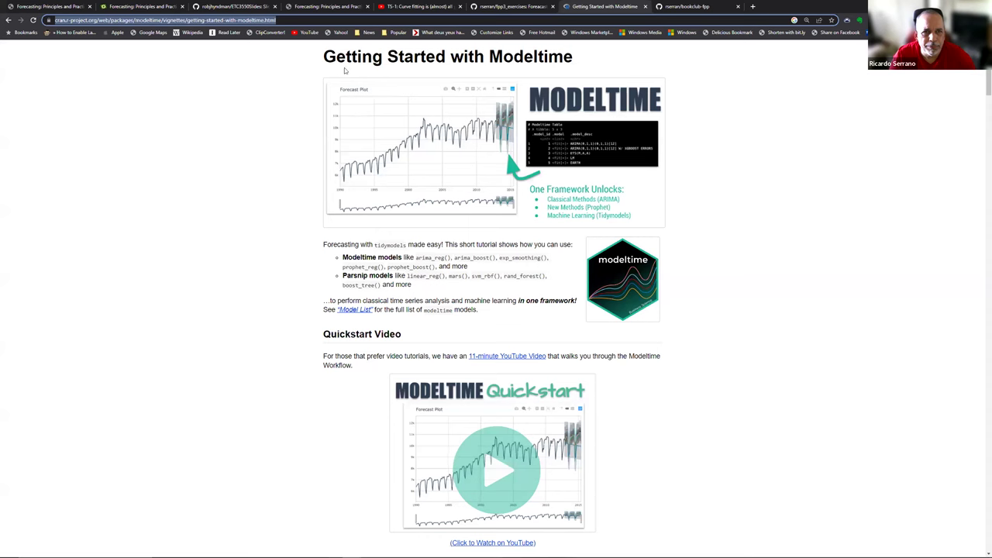
Step: On the FPP Book Club site, go through Time series graphics to Chapter 4 Time series features
left_click(326, 6)
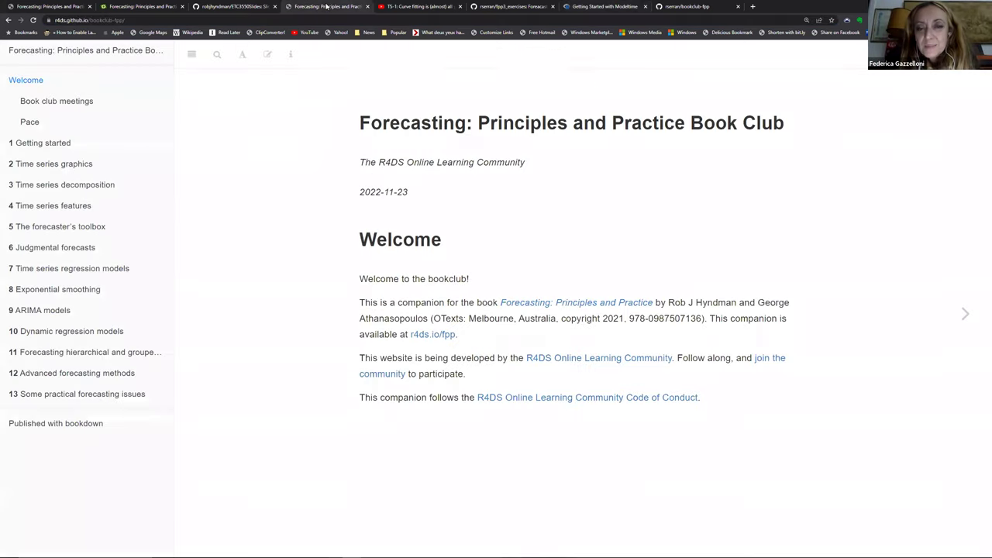
left_click(72, 168)
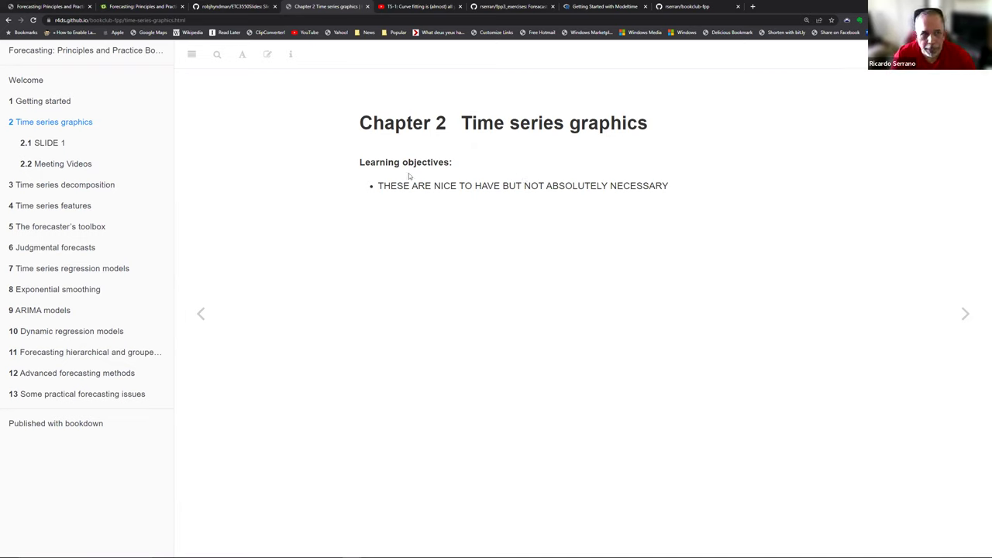
left_click(82, 206)
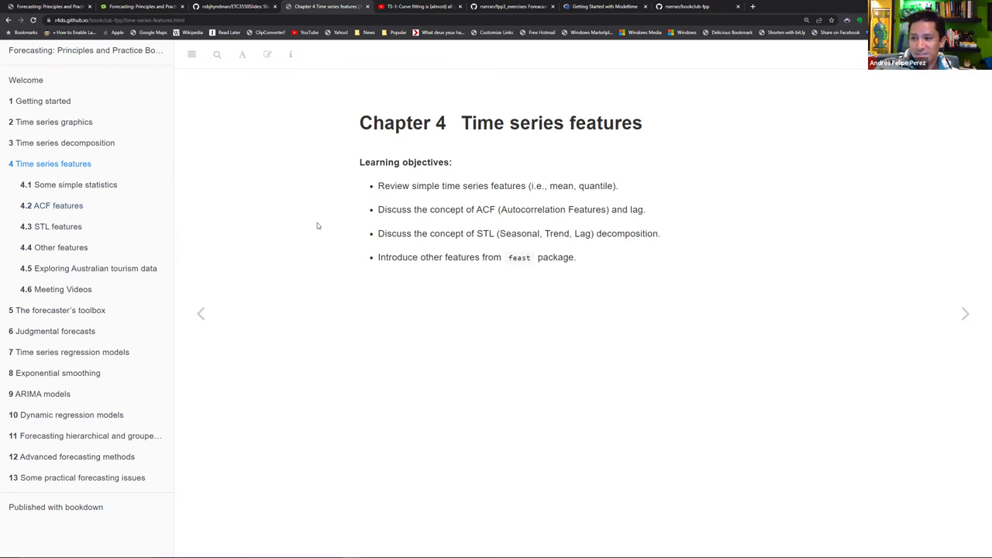
Step: Look over section 4.2 ACF features, return to the Chapter 4 overview, and switch to Slack
left_click(65, 209)
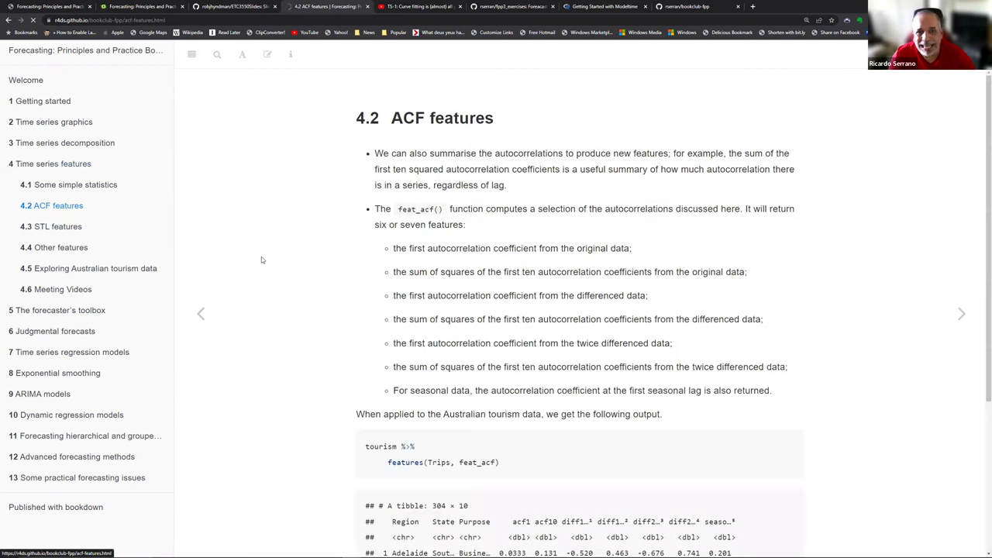
scroll(425, 292, "down", 3)
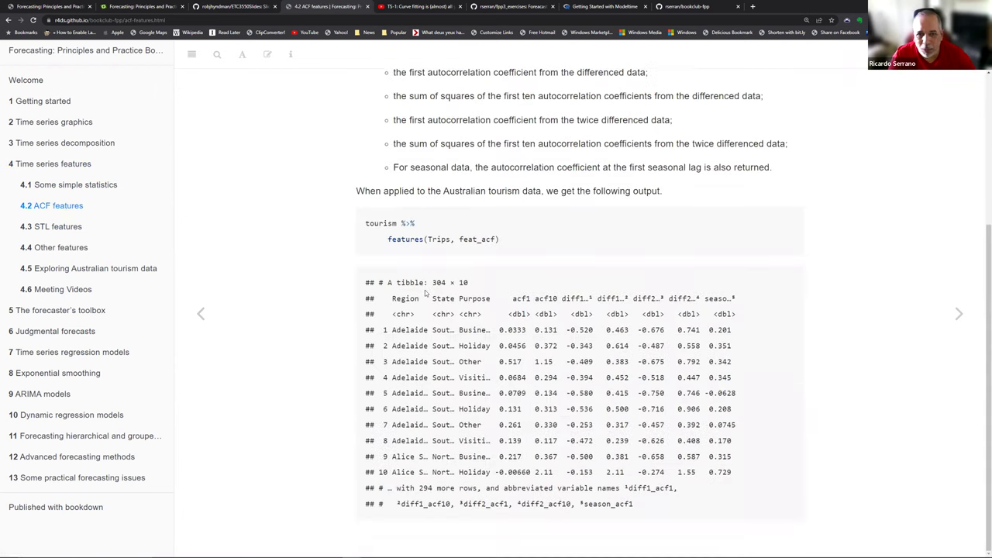
scroll(425, 291, "up", 3)
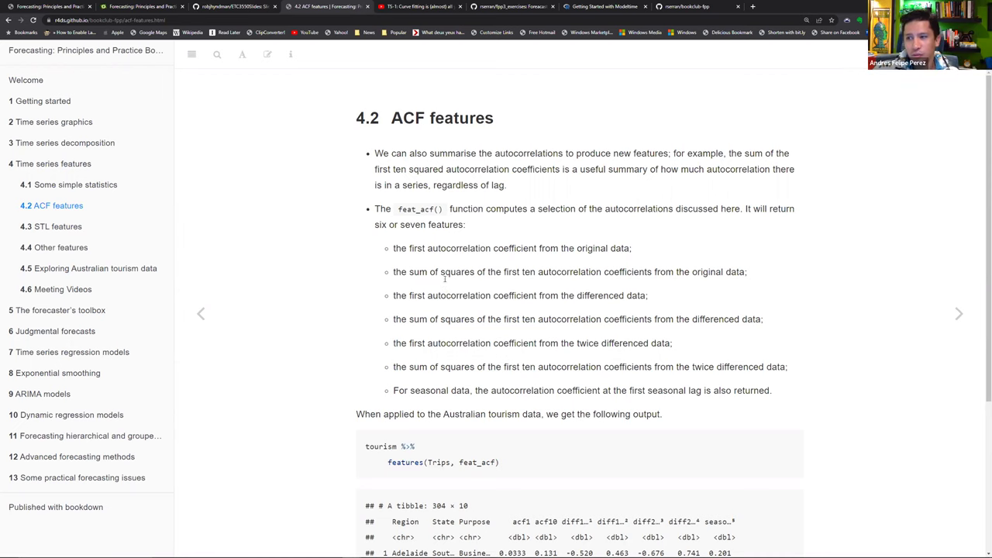
left_click(81, 166)
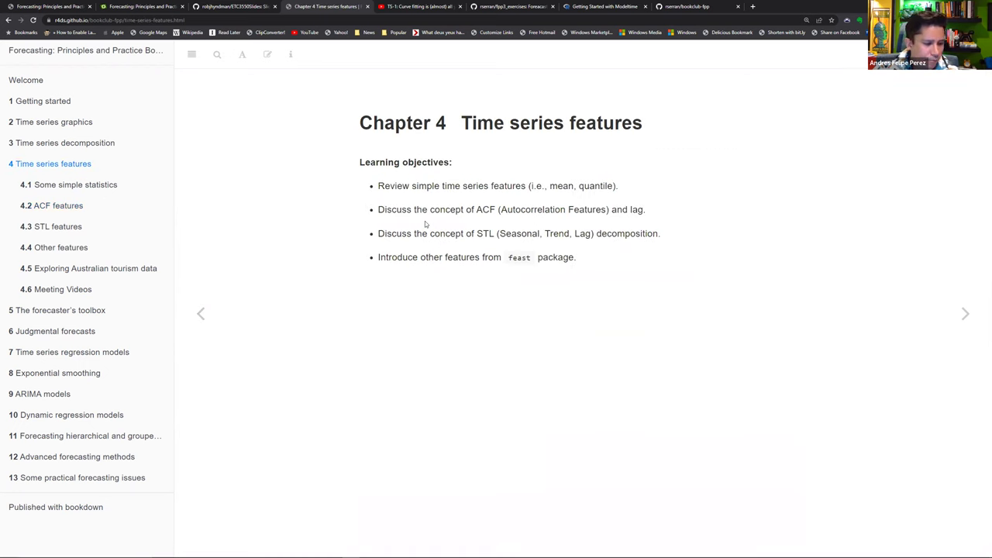
key("alt+Tab")
key("alt+Tab")
key("alt+Tab")
key("alt+Tab")
key("alt+Tab")
key("alt+Tab")
key("alt+Tab")
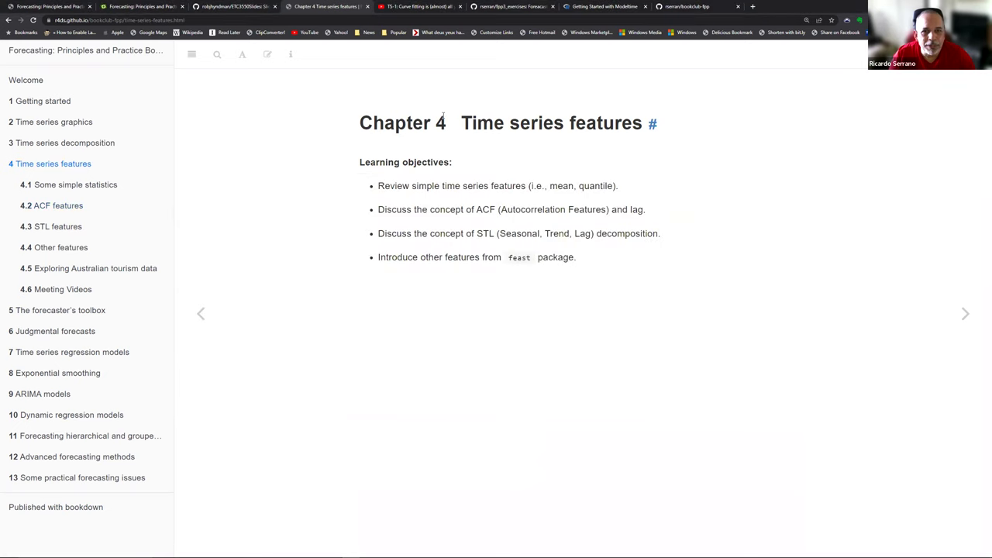
key("alt+Tab")
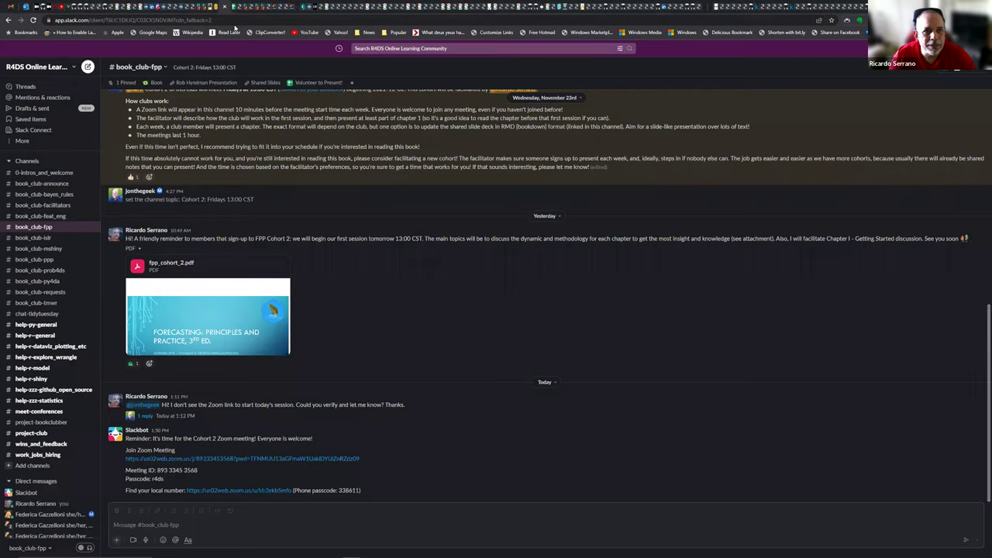
Step: Autocomplete the Getting started presenter into D3 for Time series graphics, then inspect C4's date formula
left_click(230, 6)
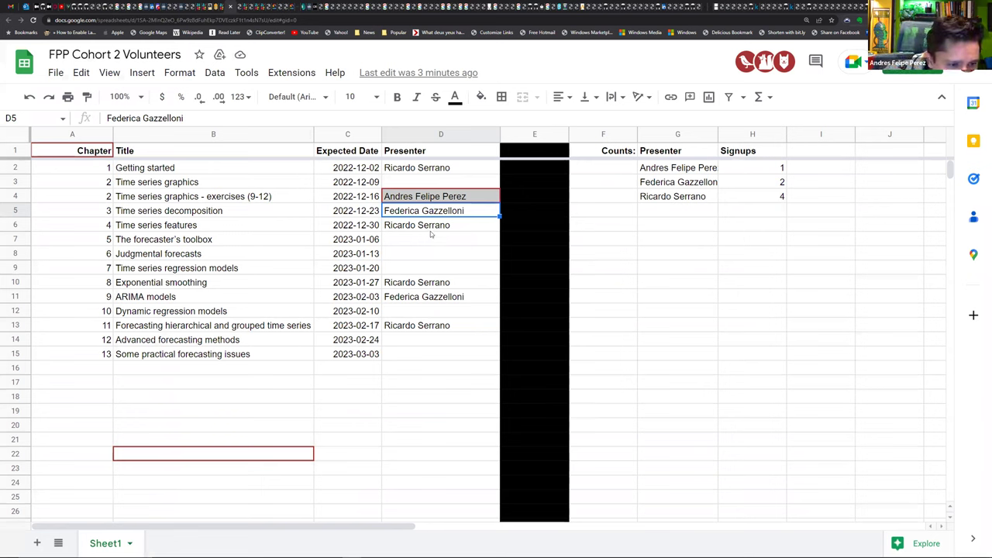
left_click(427, 198)
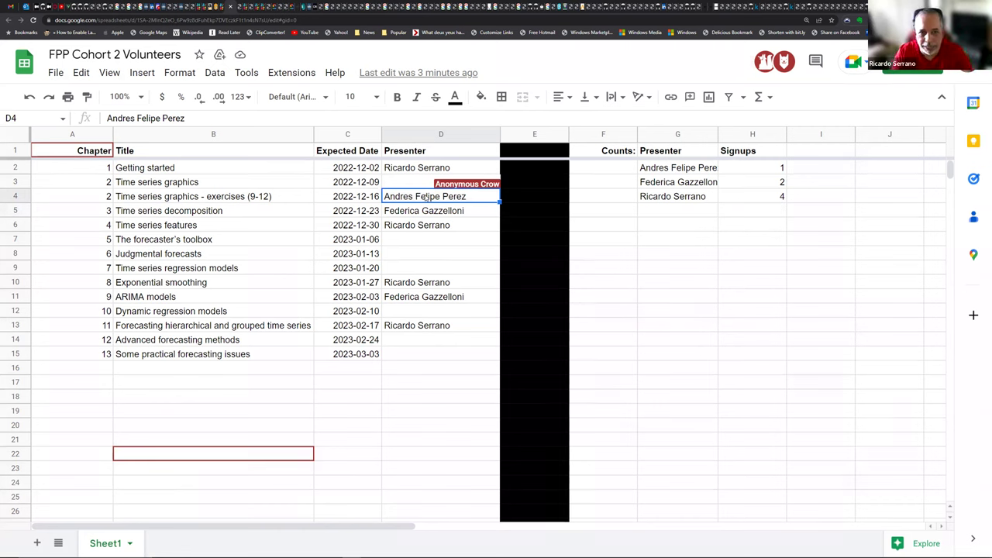
left_click(402, 184)
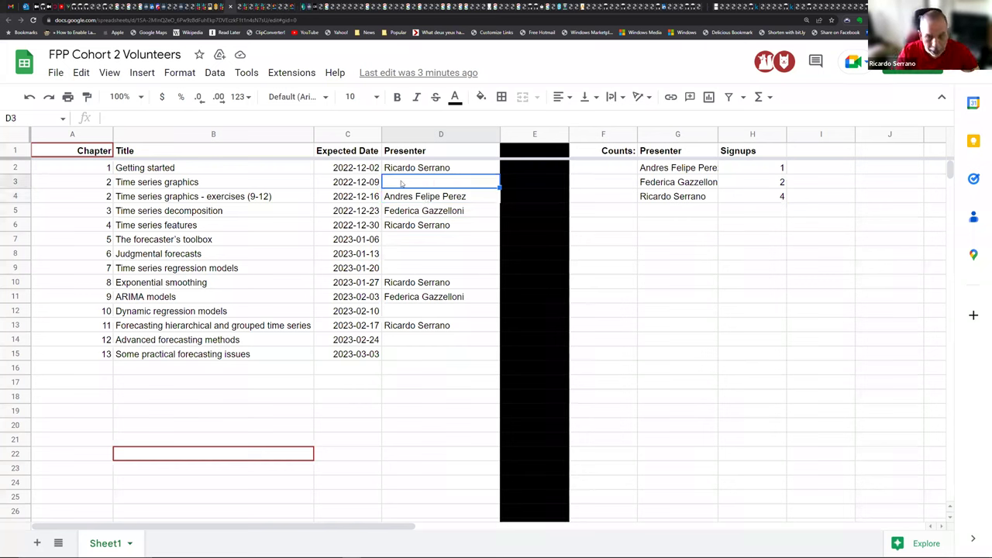
type("Ricardo")
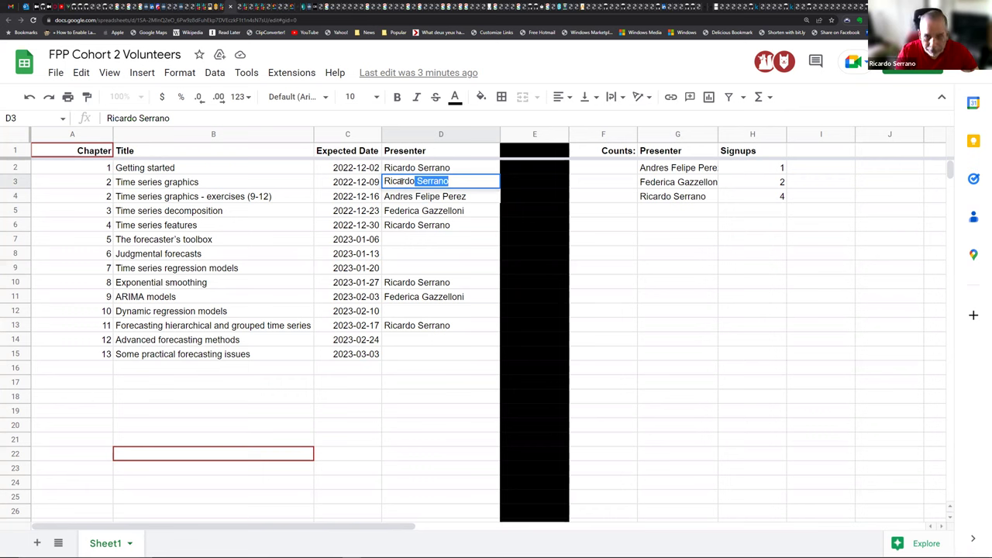
key("Return")
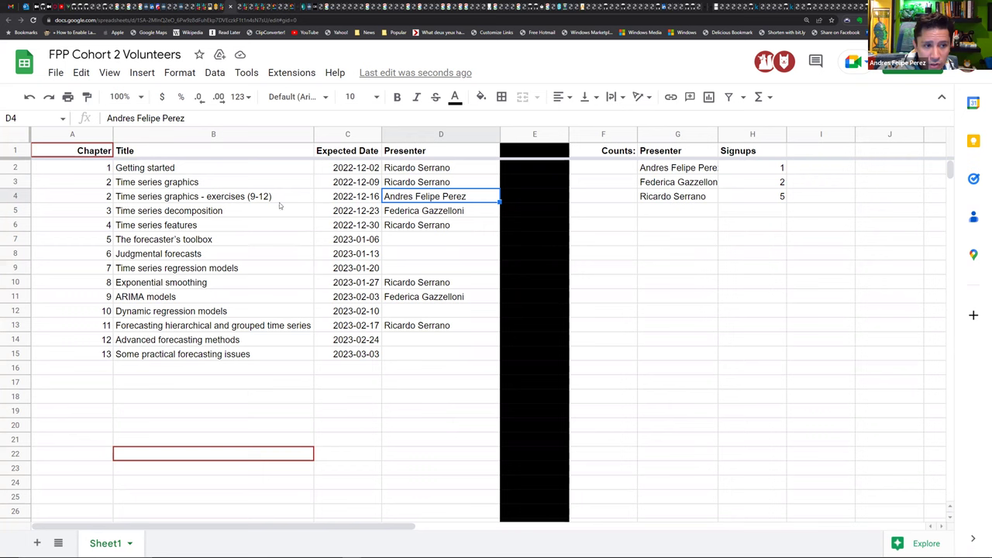
left_click(337, 200)
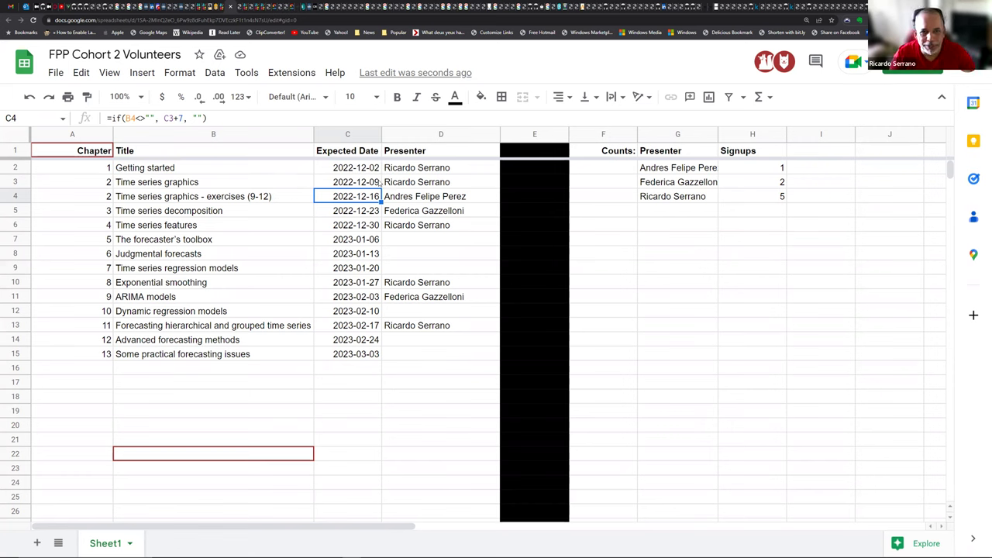
Step: Insert a row above row 3, copy the Getting started title into it, and number it chapter 1
left_click(14, 182)
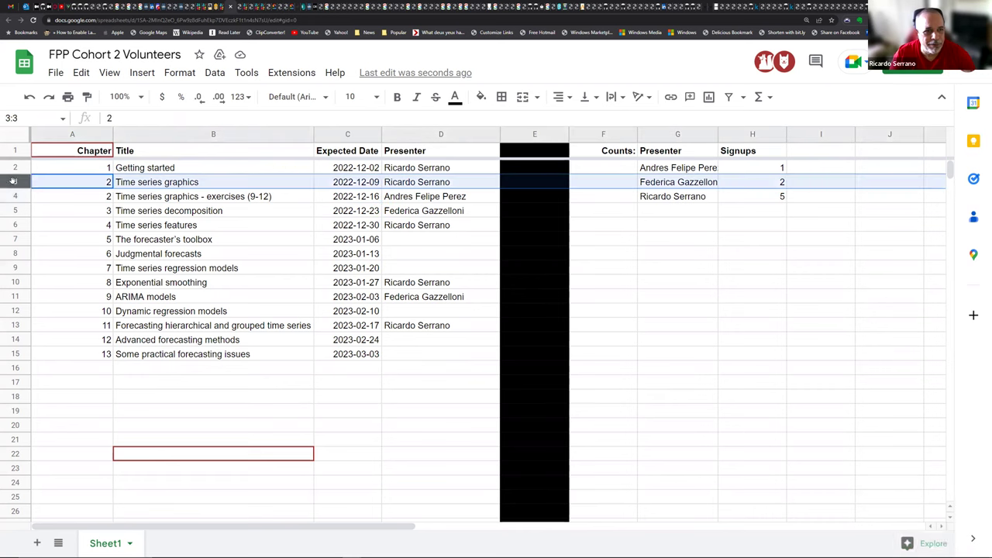
right_click(13, 183)
left_click(74, 295)
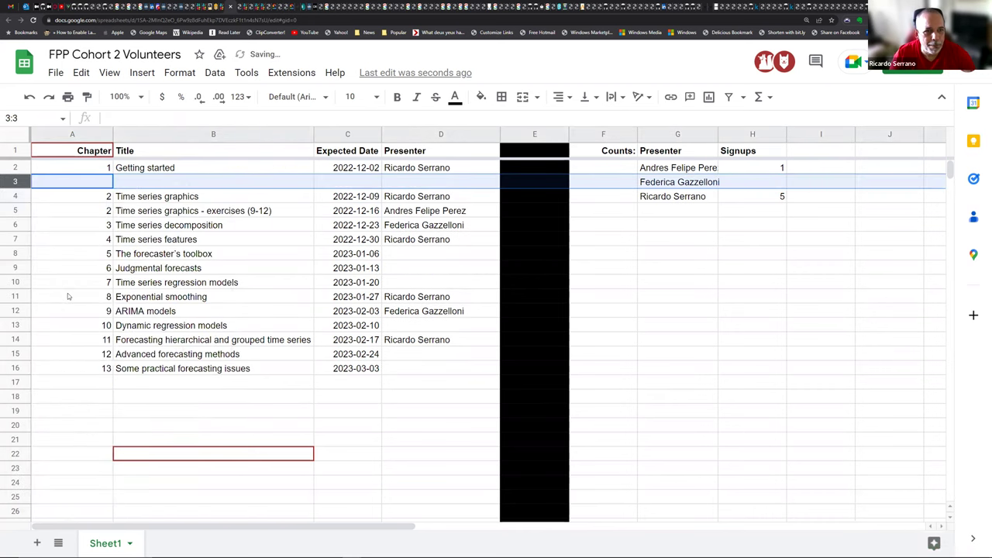
left_click(140, 172)
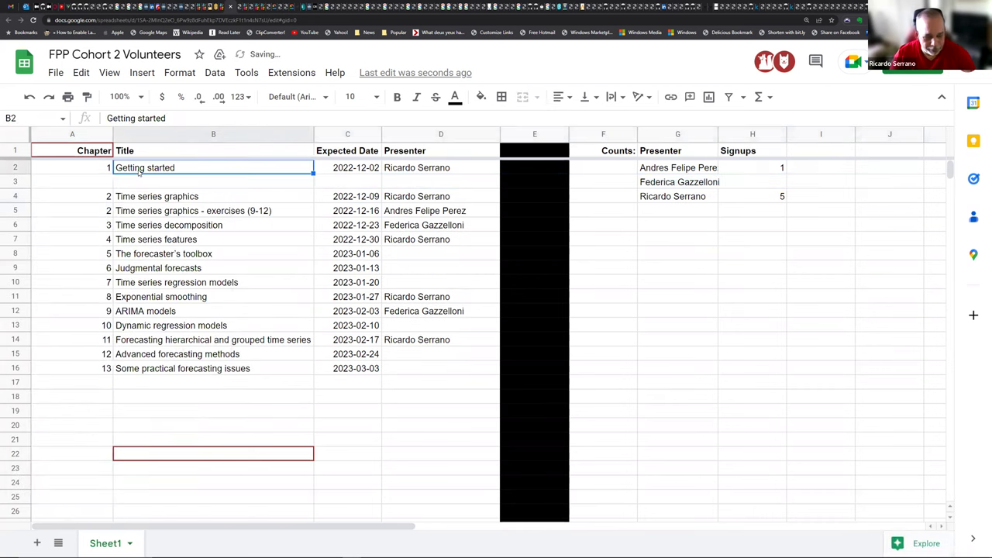
left_click(149, 187)
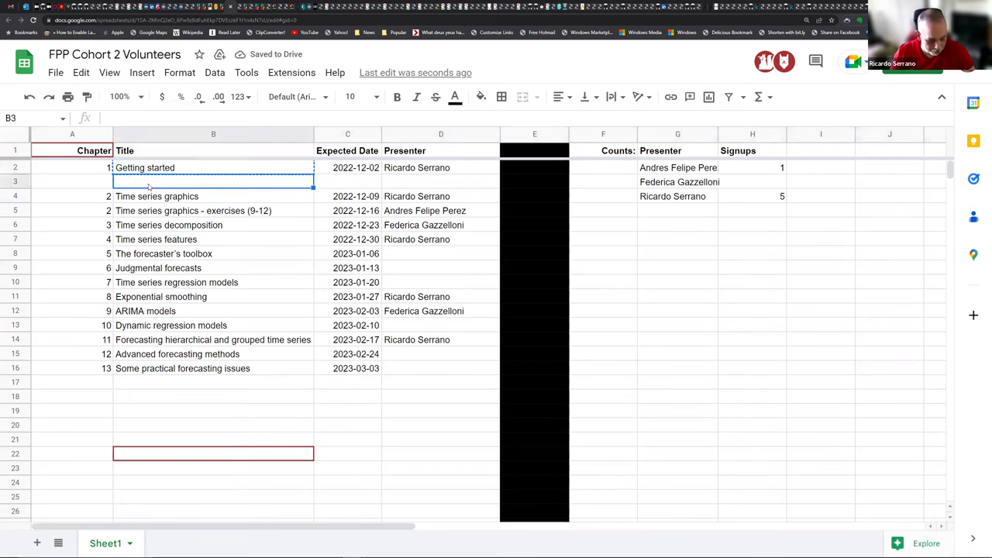
type("Getting started")
left_click(107, 184)
type("1")
key("Return")
Step: Rename the first title in B2 to Introduction
left_click(177, 168)
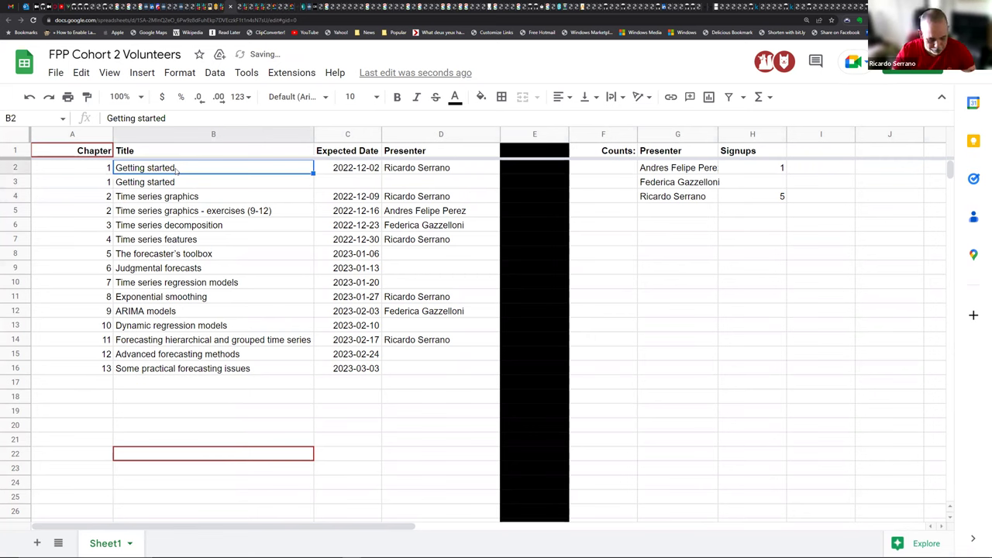
type("i")
key("BackSpace")
type("Introduction")
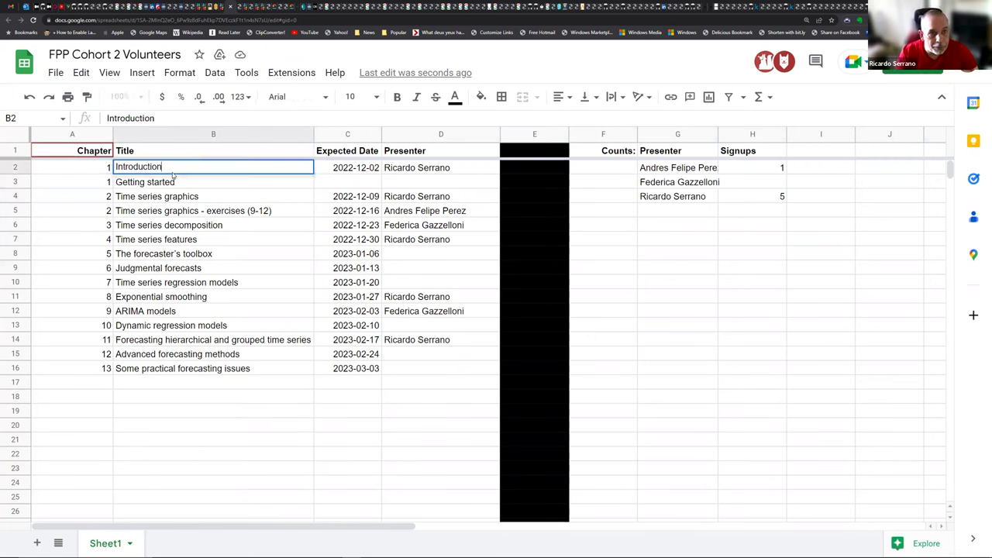
key("Return")
left_click(377, 171)
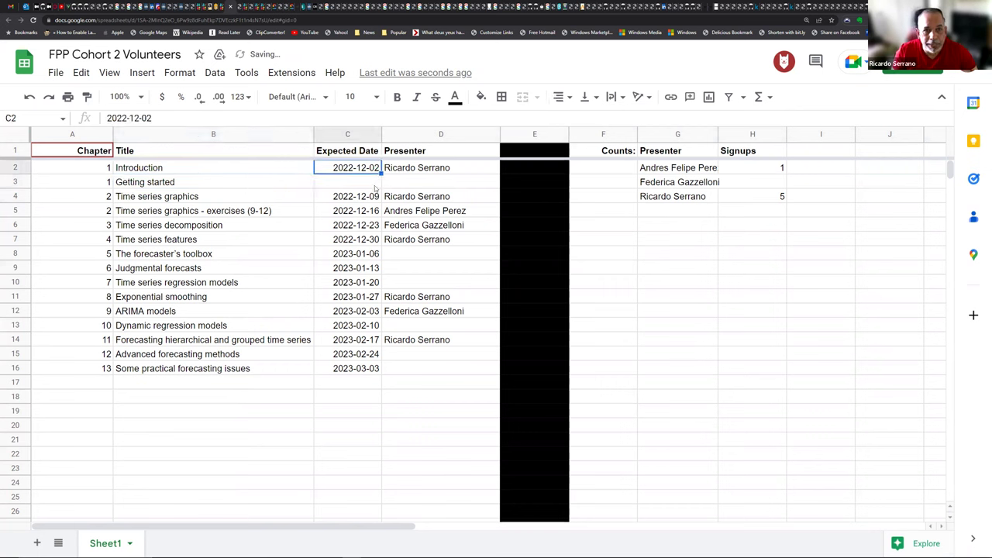
Step: Fill the Introduction date into C3 and correct it to 2022-12-09 for Getting started
left_click(375, 196)
key("ctrl+c")
left_click(369, 185)
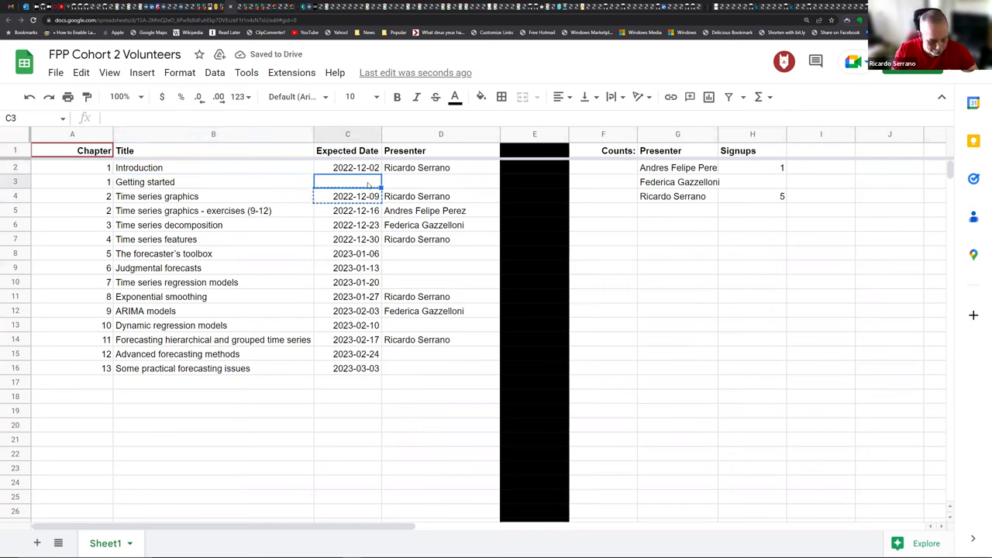
key("ctrl+v")
left_click(365, 172)
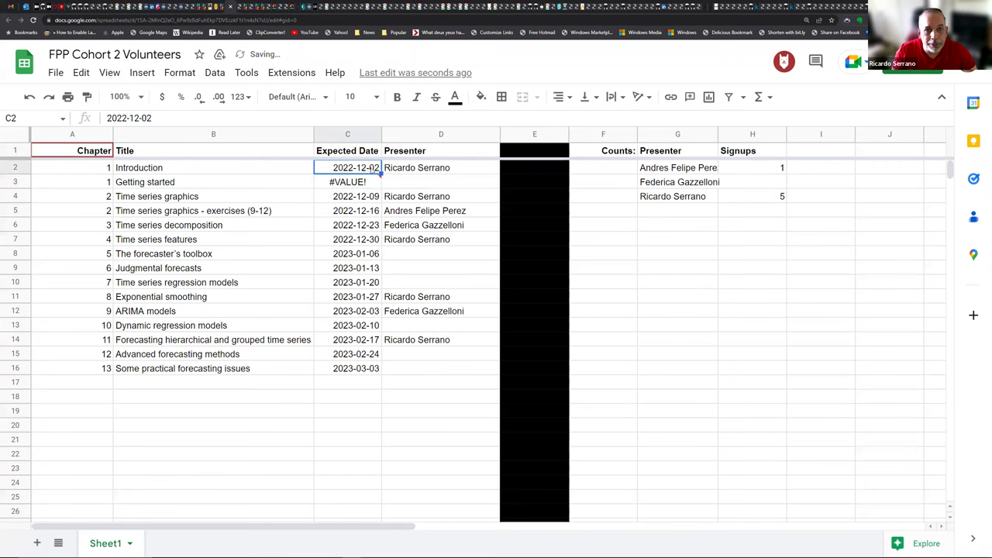
left_click_drag(381, 174, 378, 186)
left_click(359, 181)
left_click(157, 118)
key("BackSpace")
type("9")
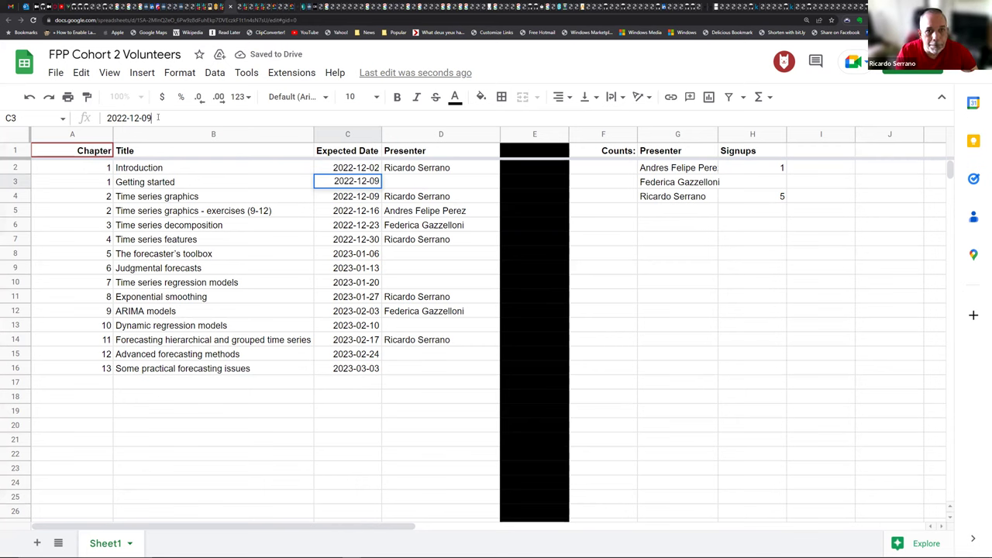
key("Return")
left_click(403, 168)
Step: Copy the Introduction presenter into D3 and the exercises row's presenter into D4
key("ctrl+c")
left_click(406, 182)
key("ctrl+v")
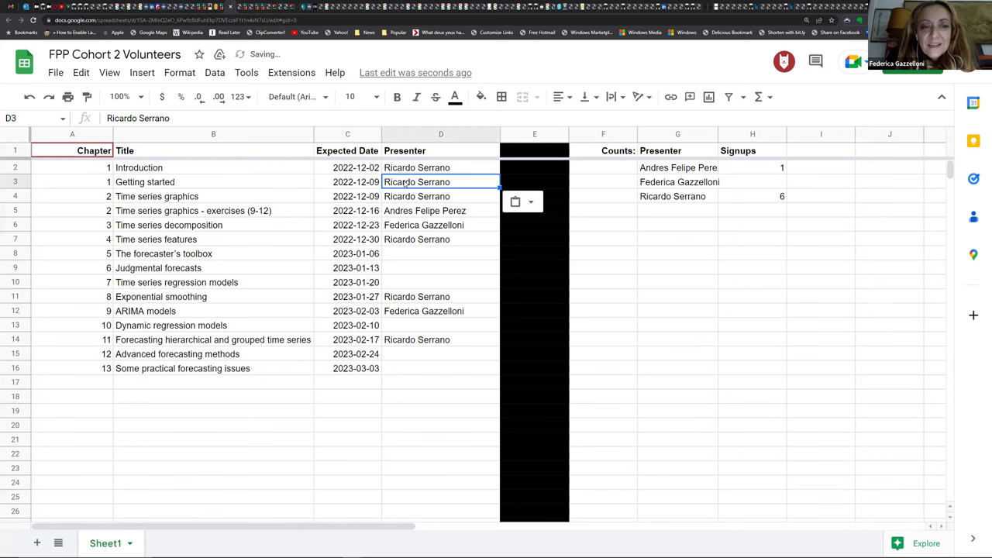
left_click(406, 211)
key("ctrl+c")
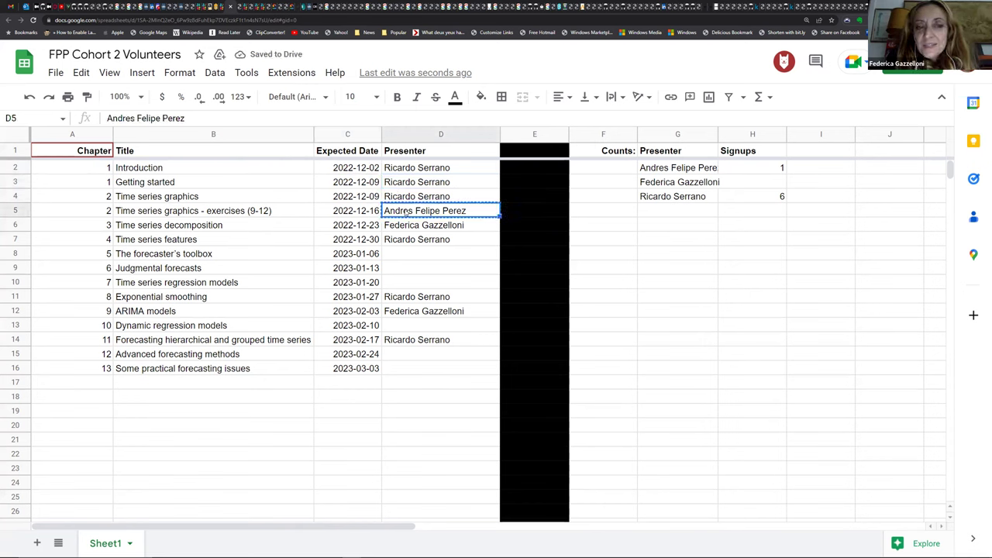
left_click(406, 198)
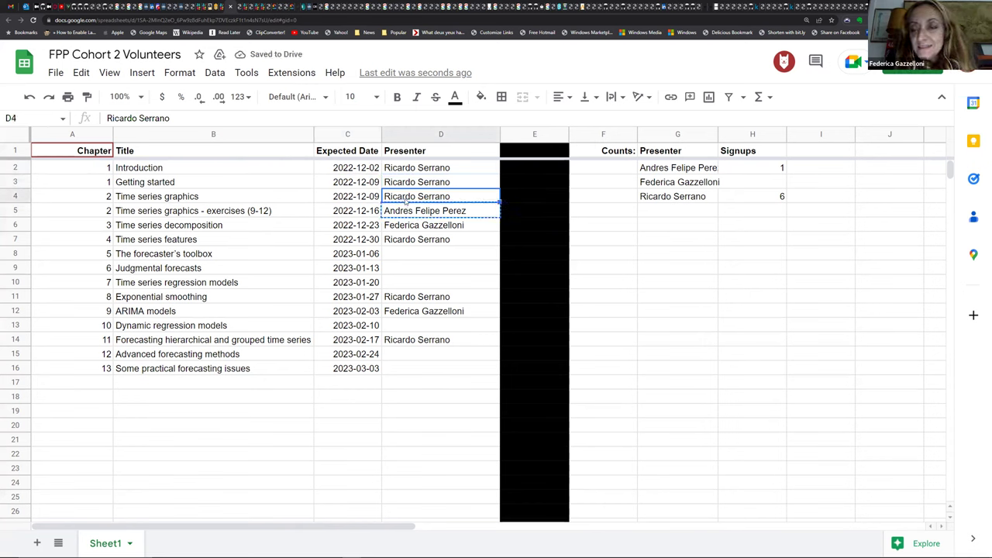
key("ctrl+v")
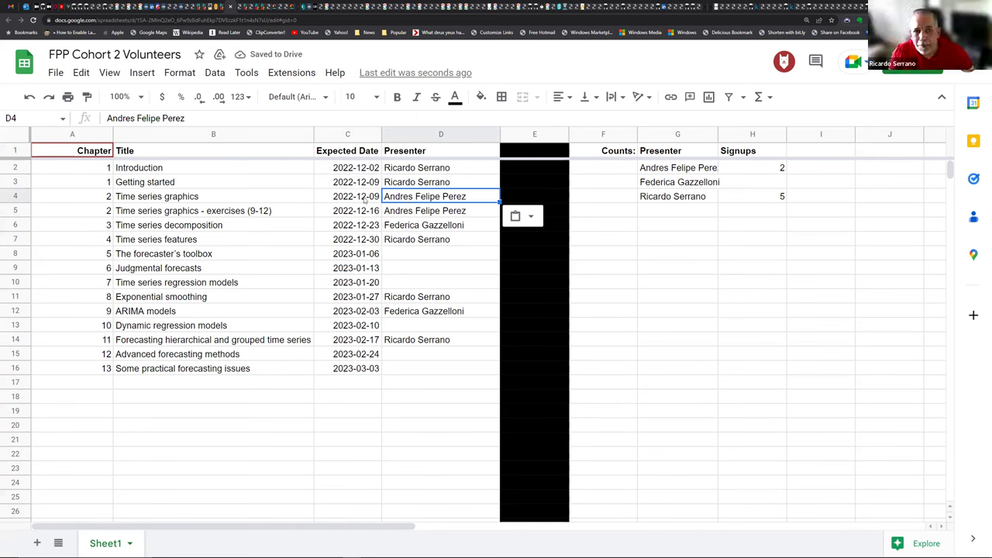
left_click(365, 200)
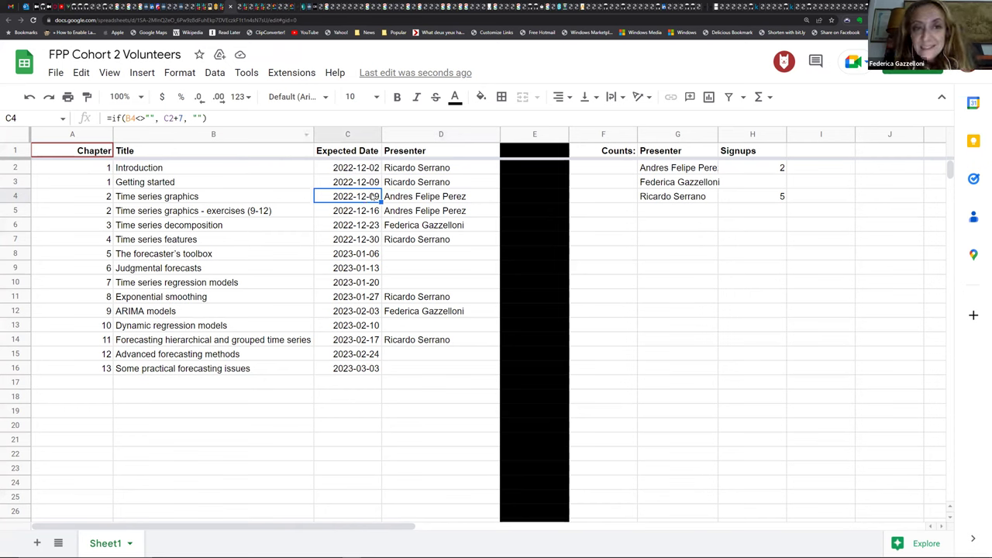
Step: Enter =C2+7 in C3 and fill it down column C so dates step weekly
left_click(371, 187)
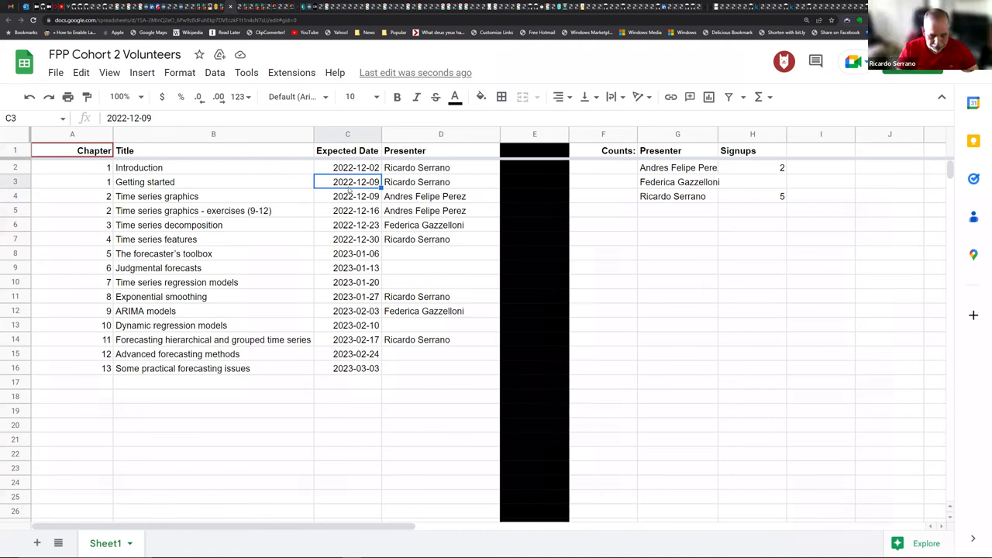
type("=")
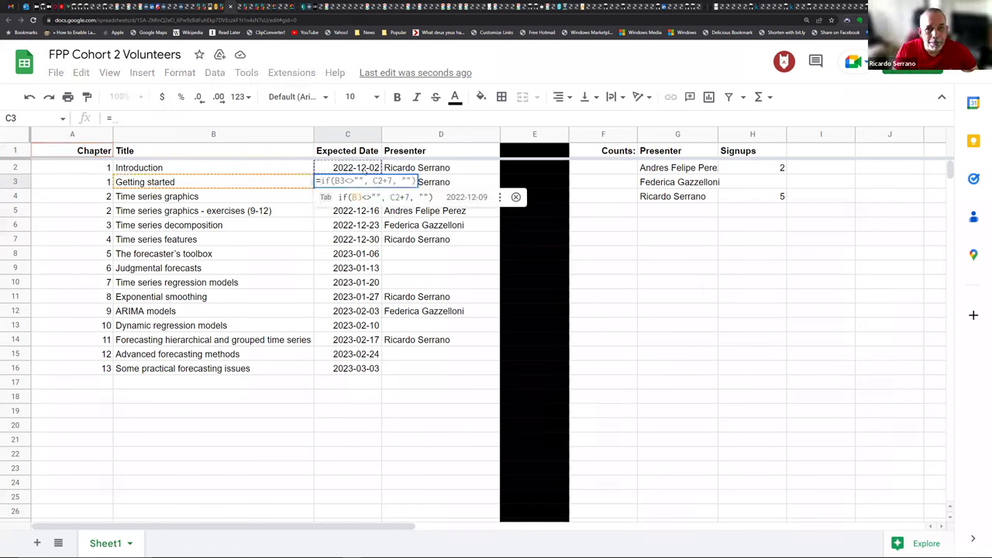
left_click(364, 169)
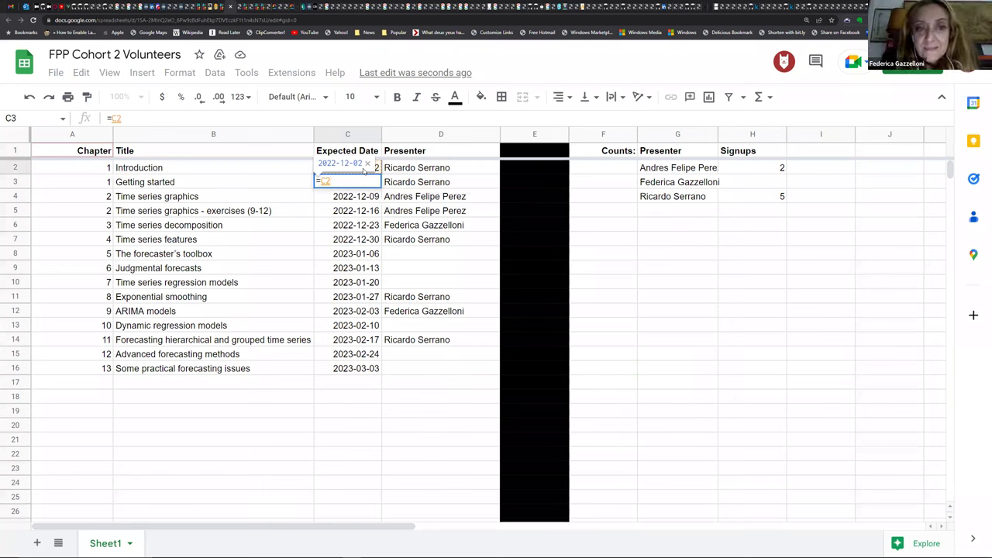
type("+7")
key("Return")
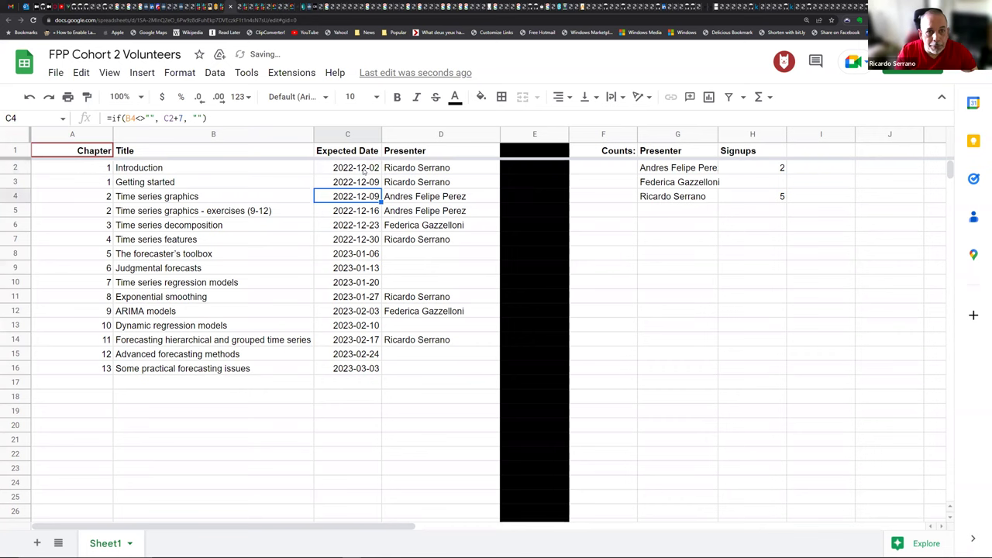
key("Up")
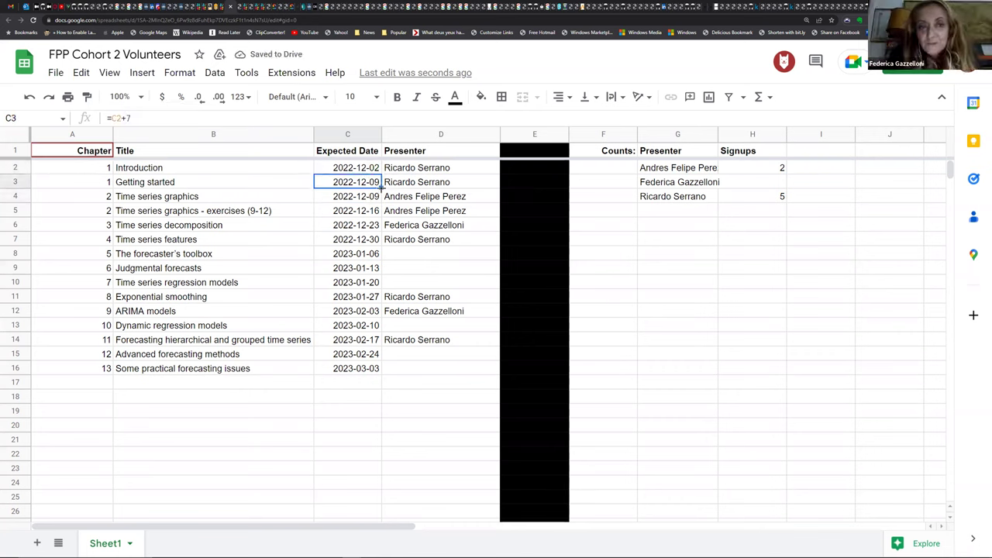
left_click_drag(380, 188, 376, 370)
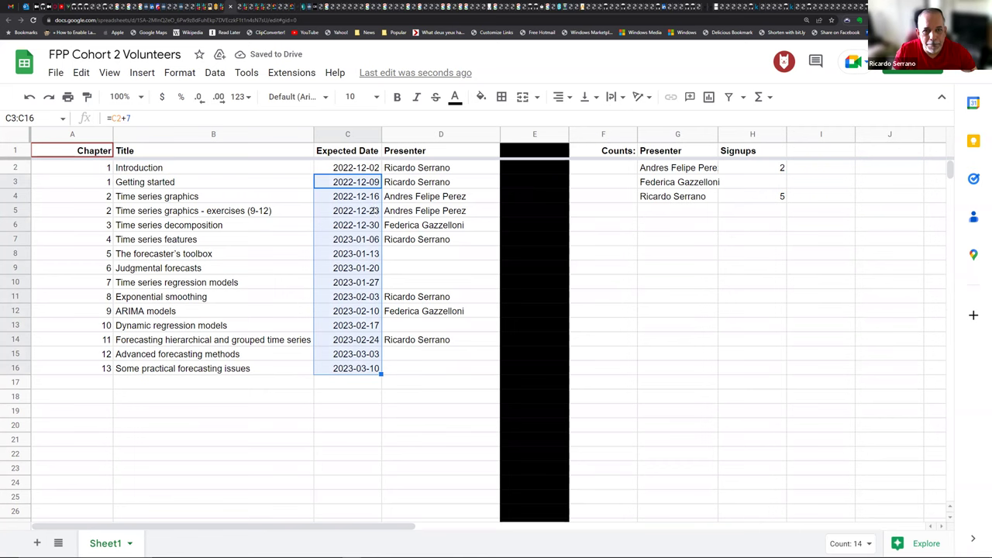
left_click(375, 211)
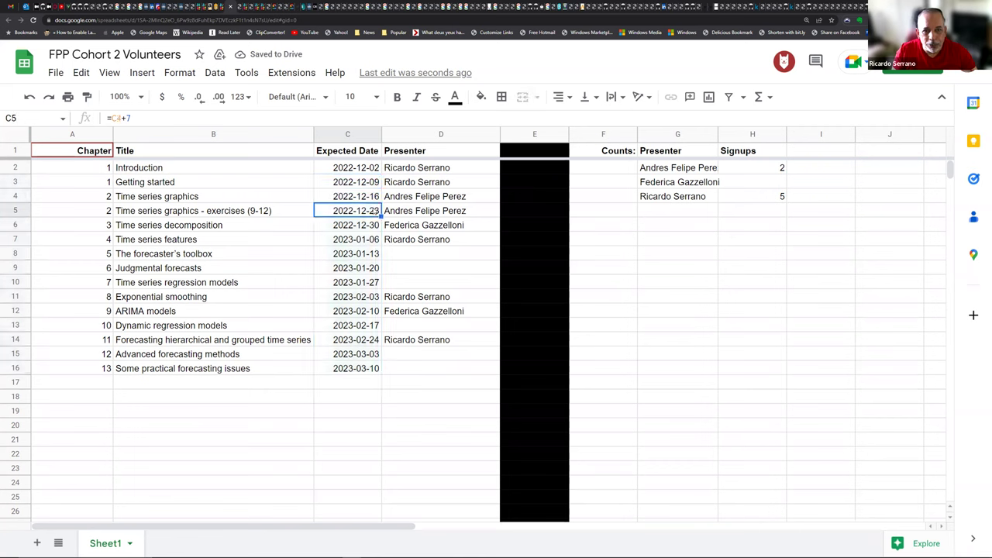
Step: Insert a row above row 5 titled 'Christmas/New Year/Epiphany break'
left_click(14, 210)
right_click(15, 212)
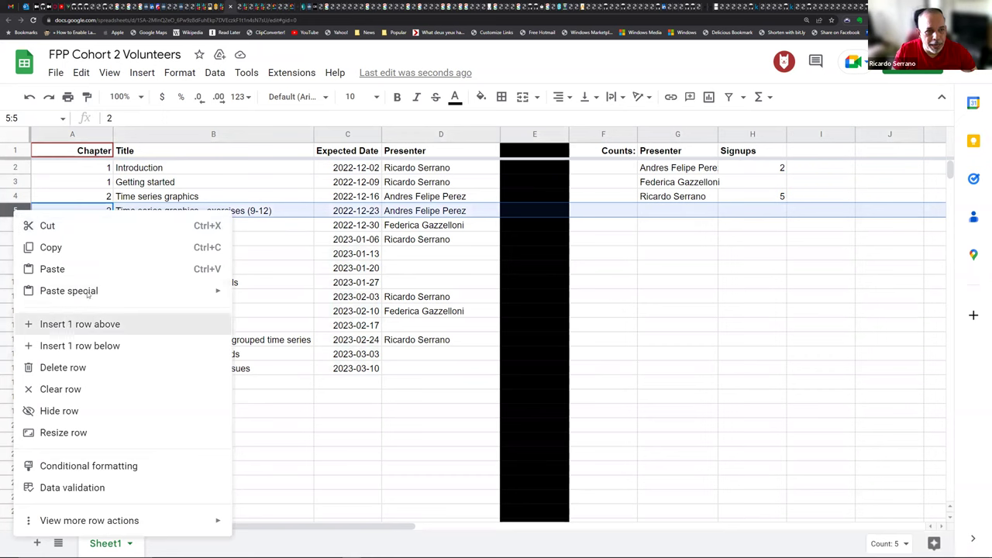
left_click(70, 324)
left_click(146, 214)
type("C")
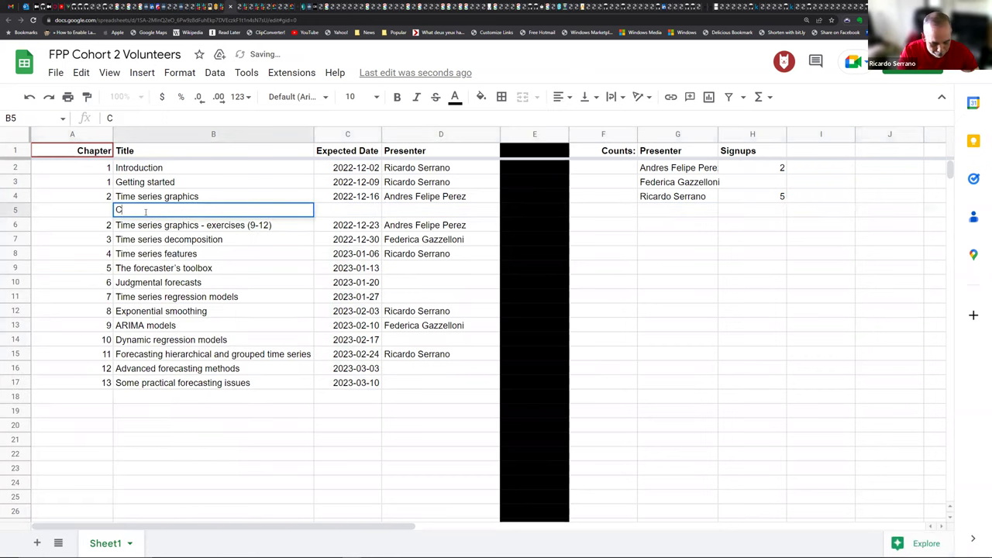
type("hristma")
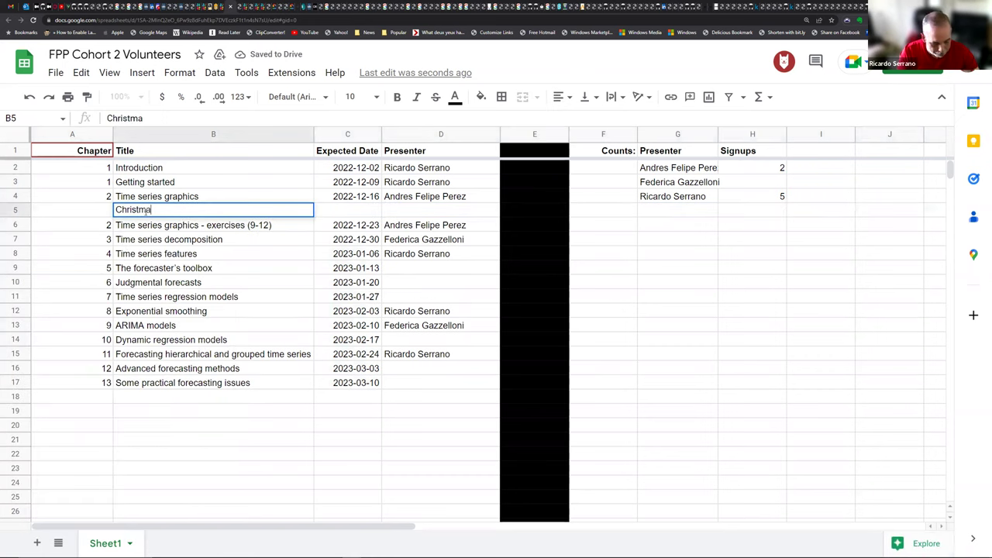
type("s break")
key("Left")
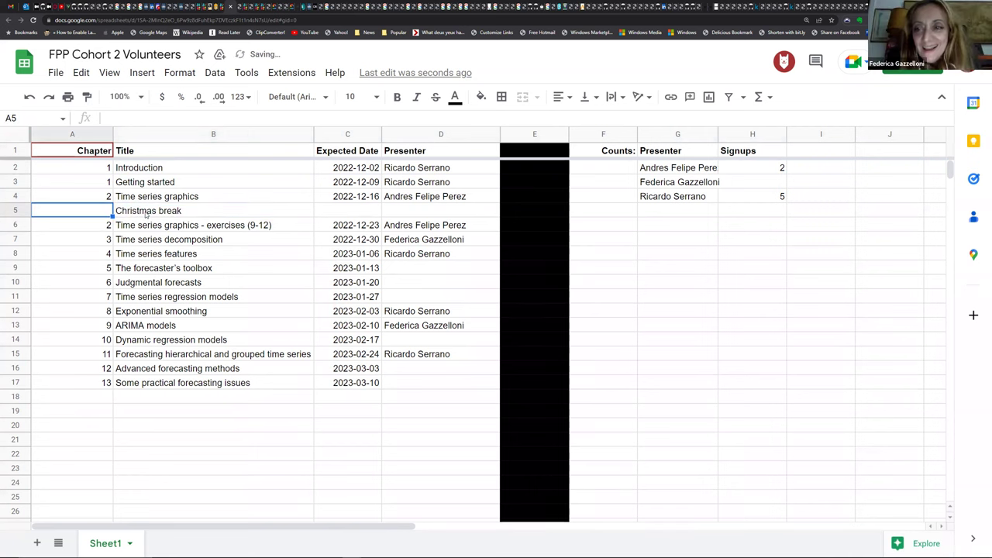
left_click(148, 213)
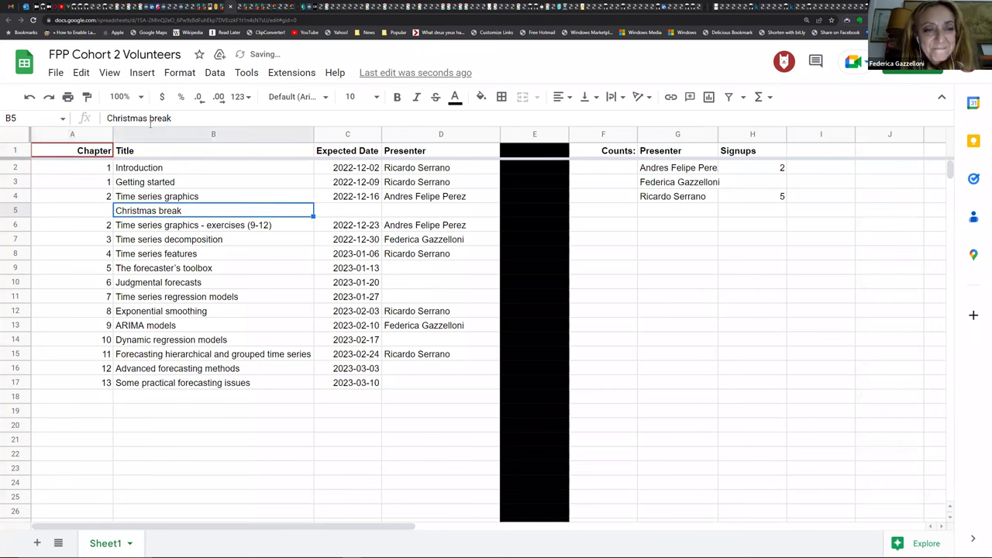
left_click(150, 120)
type("/New Y")
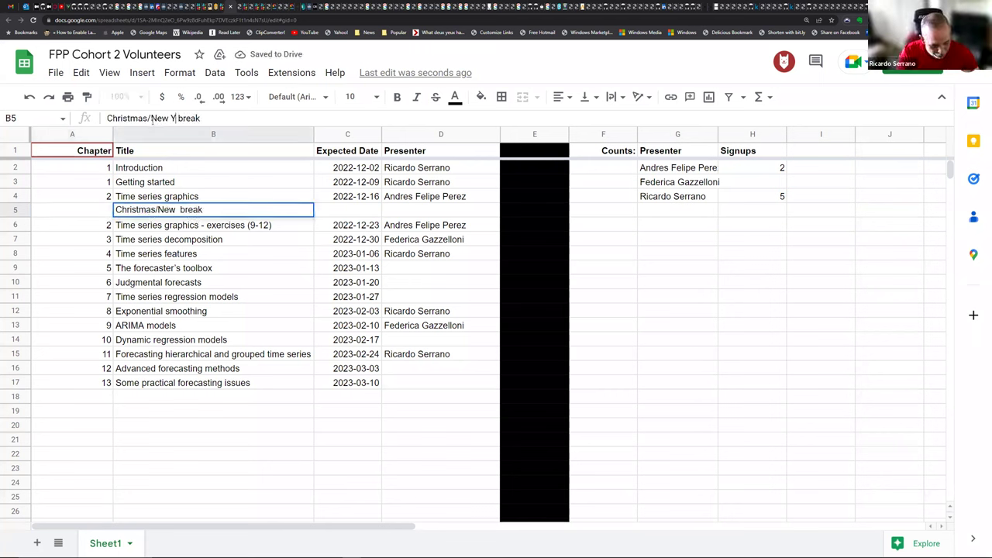
type("ear/Epiph")
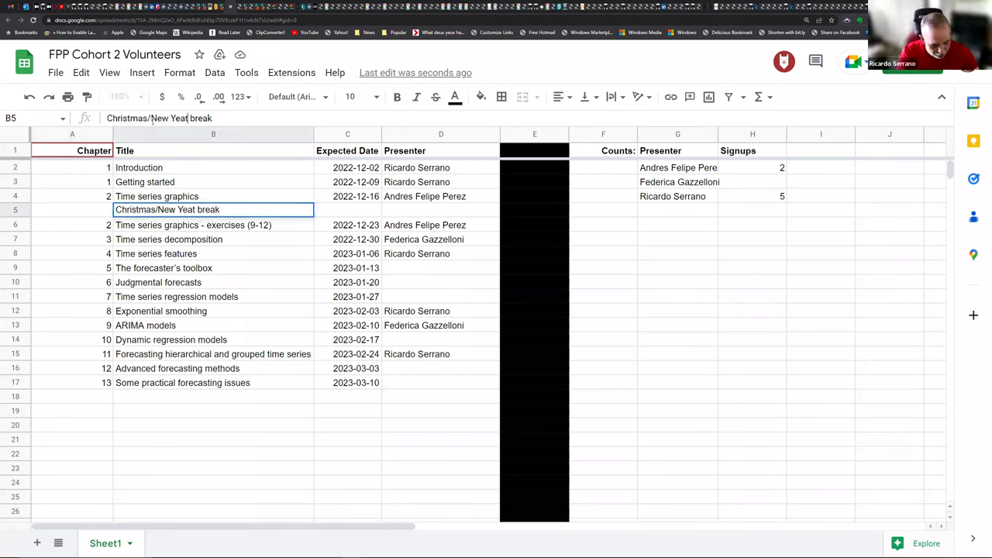
type("n")
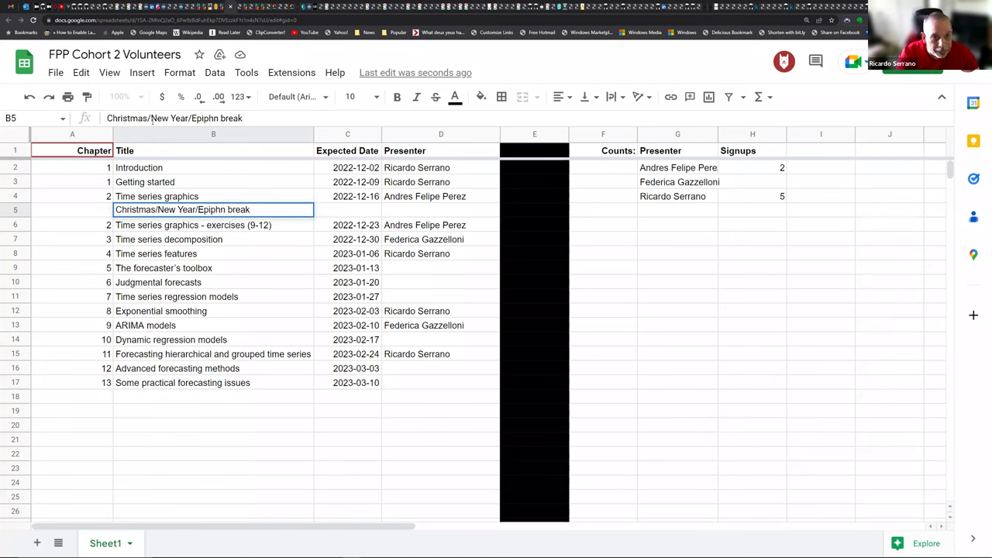
key("BackSpace")
type("any")
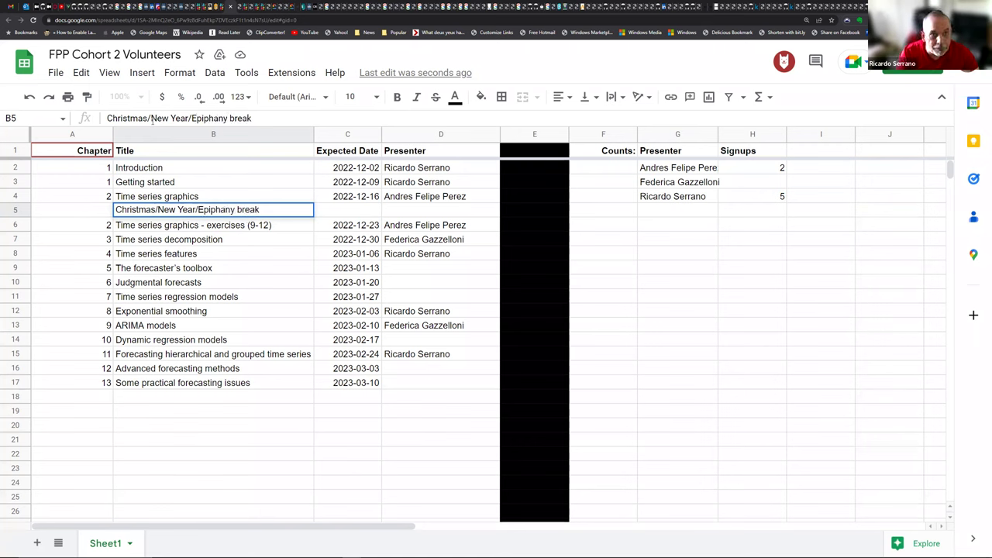
key("Return")
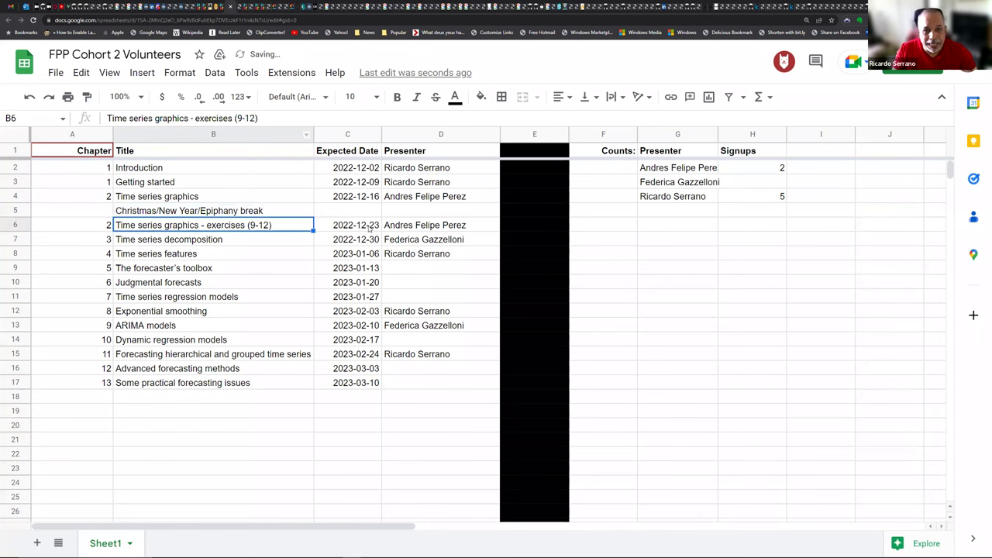
Step: Copy the first expected date 2022-12-02 from C2 into C6, the first post-break session
left_click(369, 227)
left_click(368, 183)
left_click(370, 168)
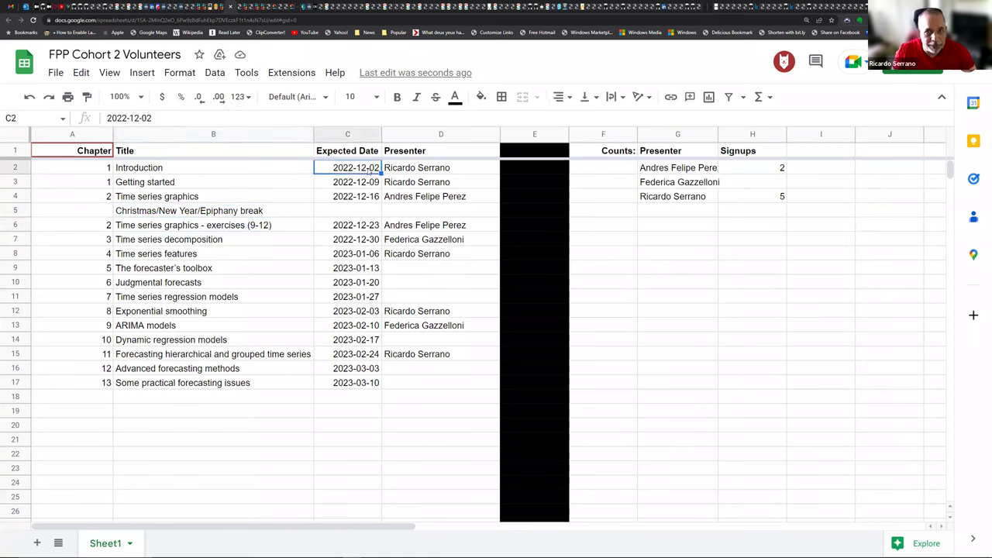
key("ctrl+c")
left_click(352, 223)
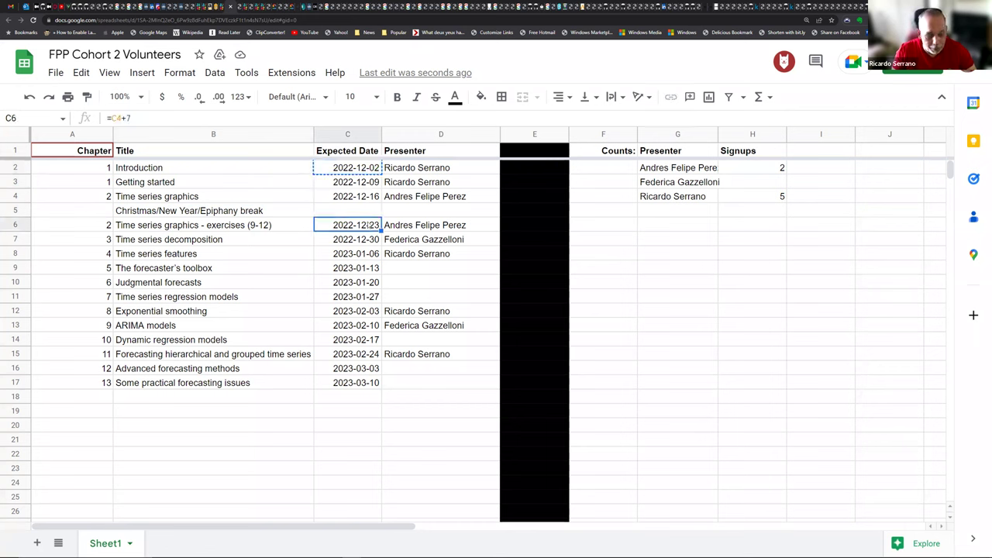
key("ctrl+v")
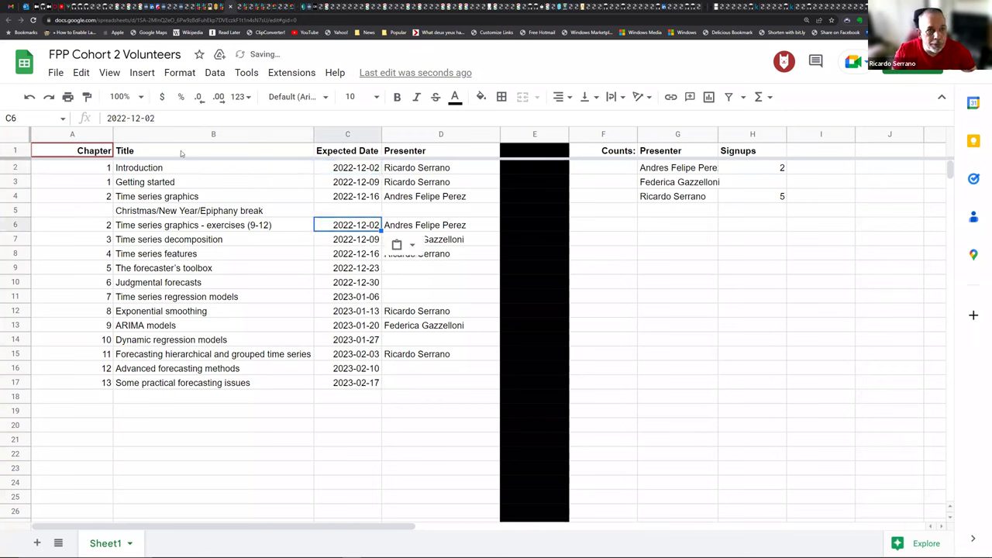
Step: Change C6 to 2023-01-13 so later expected dates shift, ending 2023-03-31
left_click(126, 118)
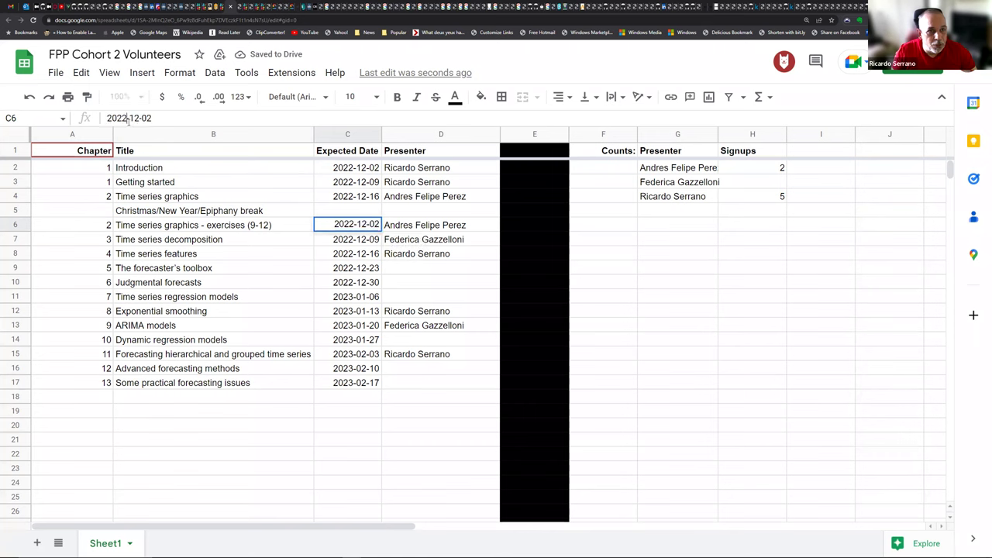
key("BackSpace")
type("3")
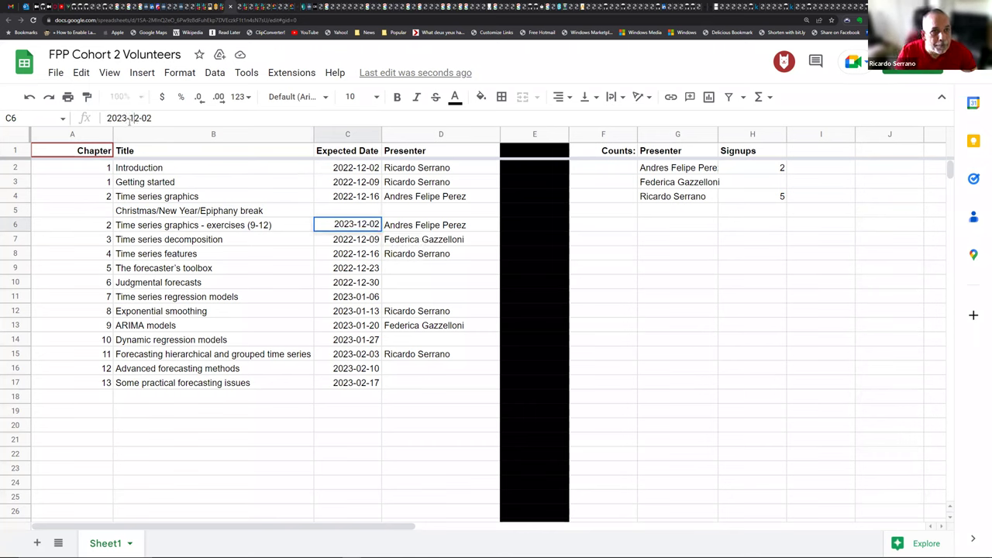
key("BackSpace")
key("BackSpace")
key("BackSpace")
type("163")
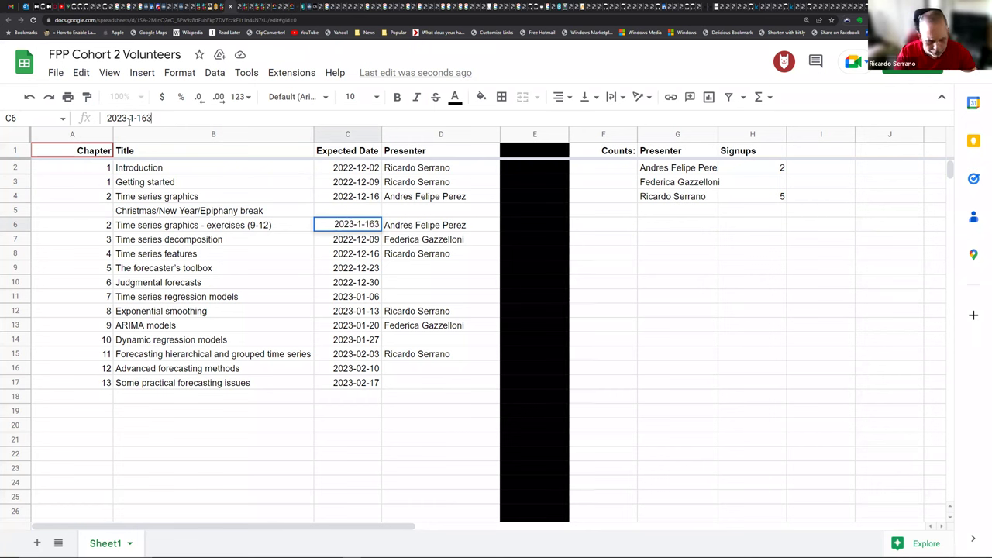
key("BackSpace")
type("3")
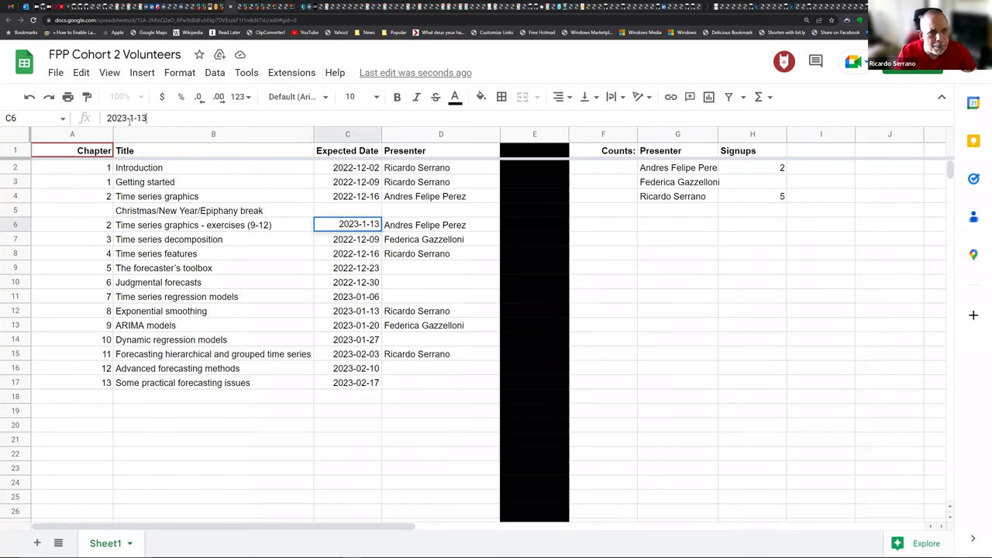
key("Return")
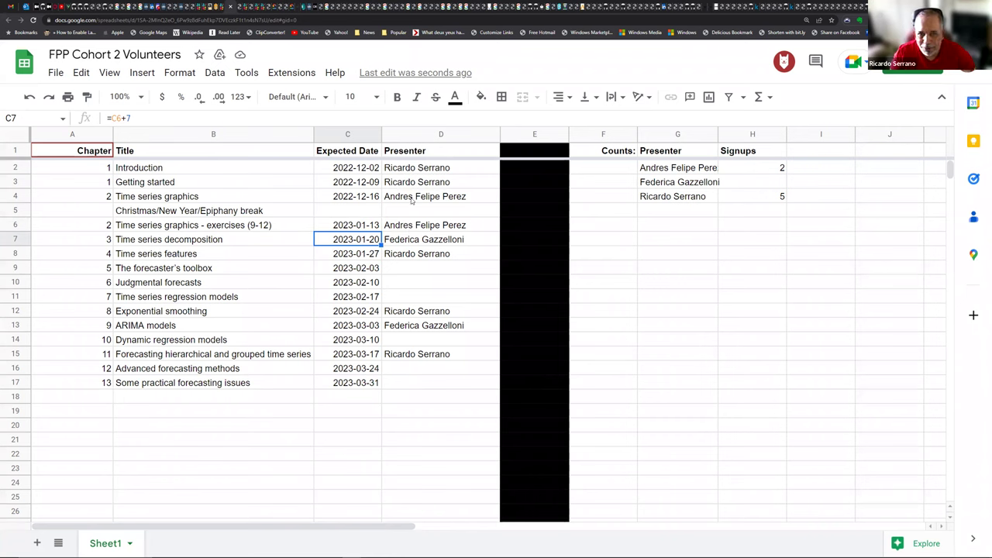
left_click(412, 199)
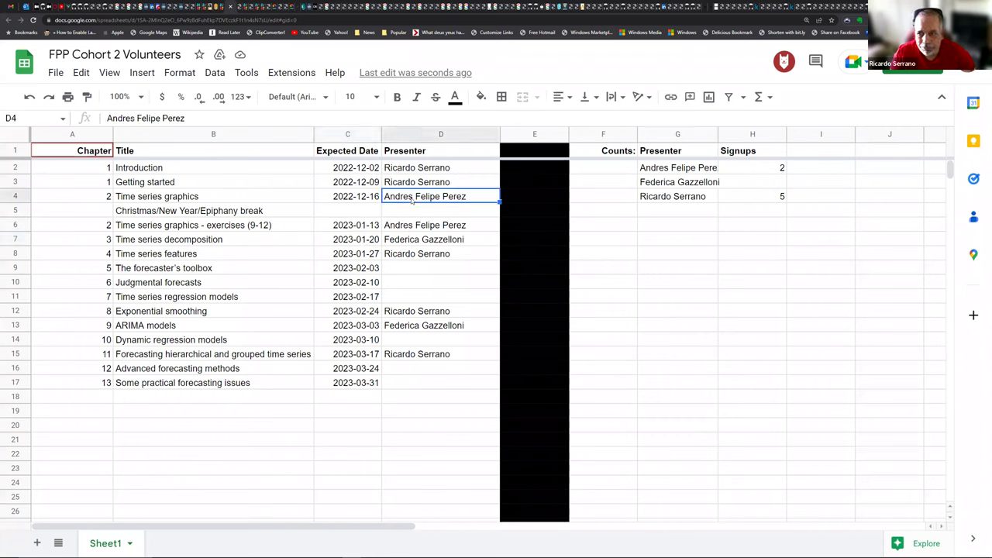